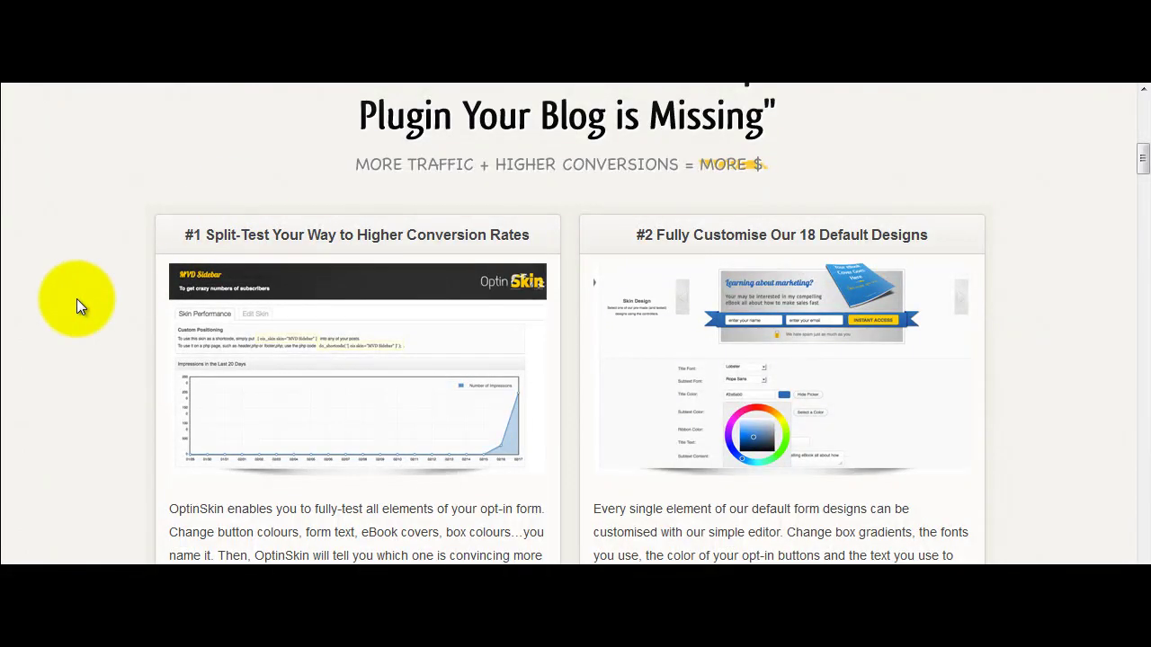
# - Scroll the OptinSkin sales page past the #3 Fade feature down to feature #6
pyautogui.scroll(-1, 76, 299)
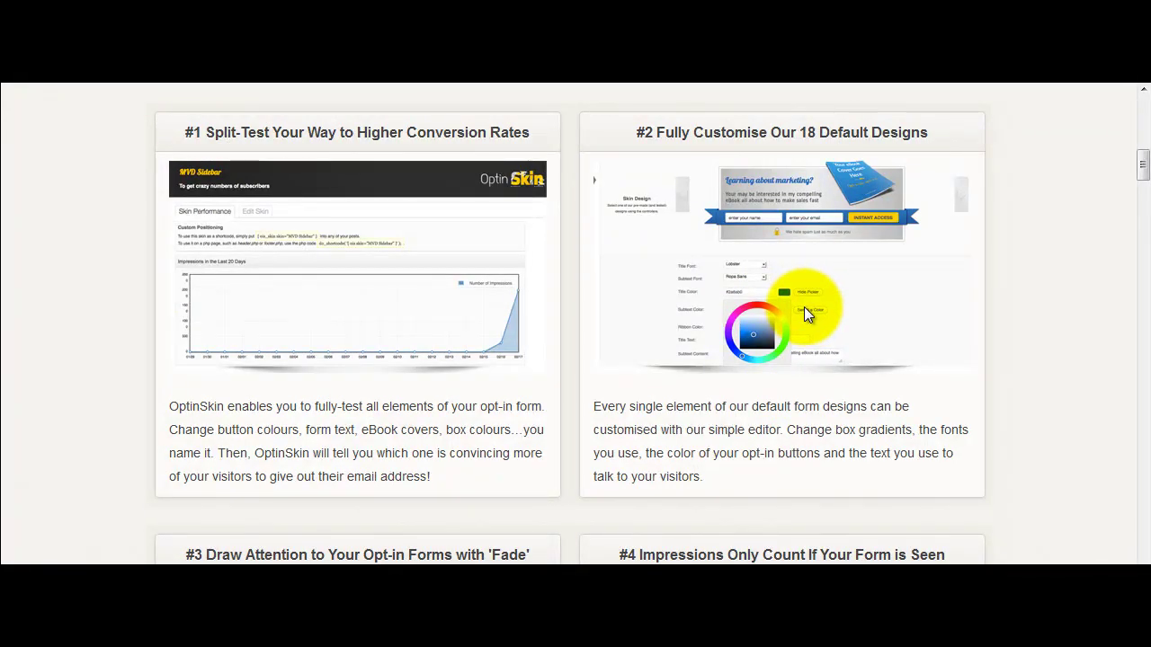
pyautogui.scroll(-3, 795, 312)
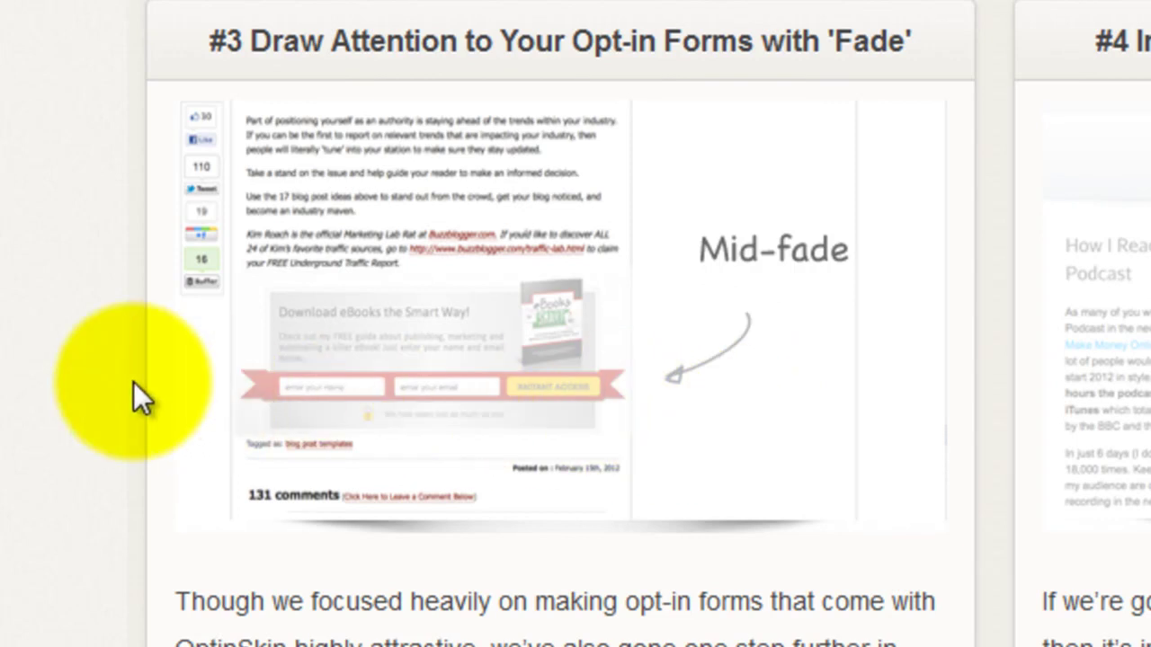
pyautogui.scroll(-3, 184, 352)
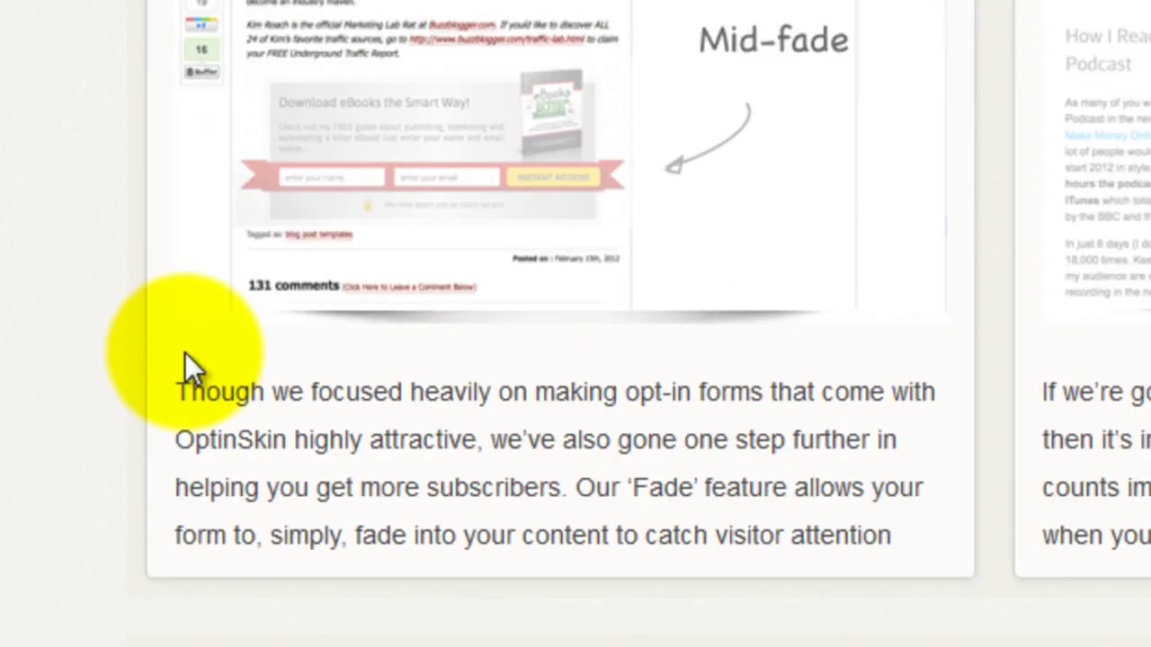
# - Scroll to feature #6's skin placement ('At the bottom of posts') and 0px spacing options
pyautogui.scroll(-10, 184, 352)
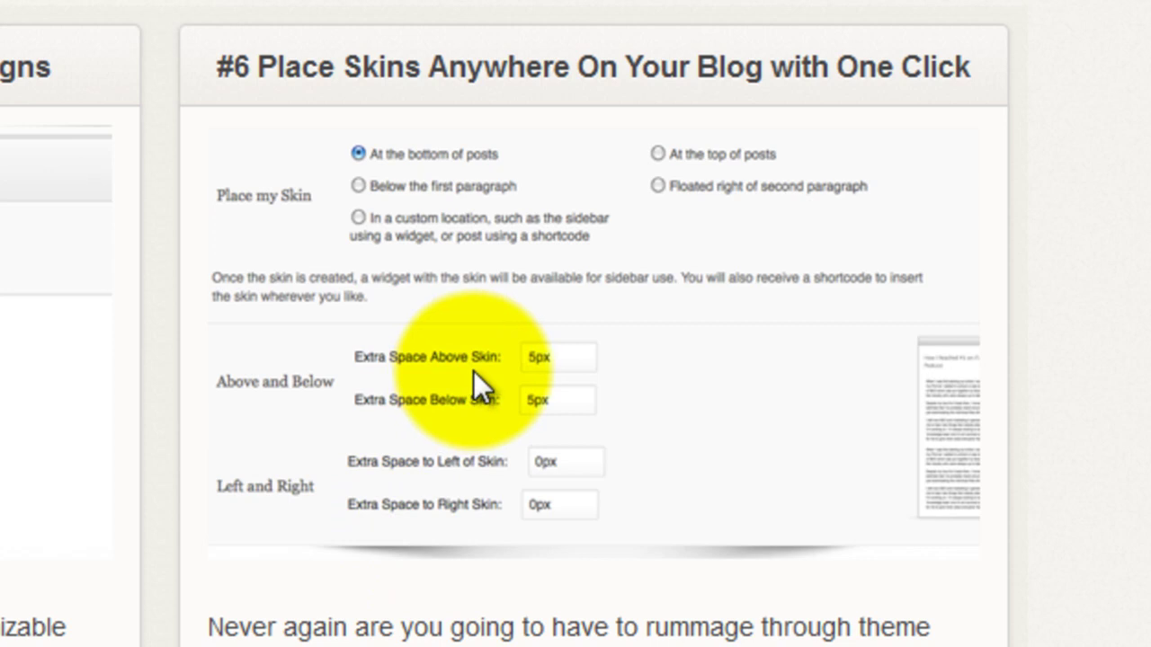
# - Scroll through feature #8 and its email provider logos on the sales page
pyautogui.scroll(-3, 473, 370)
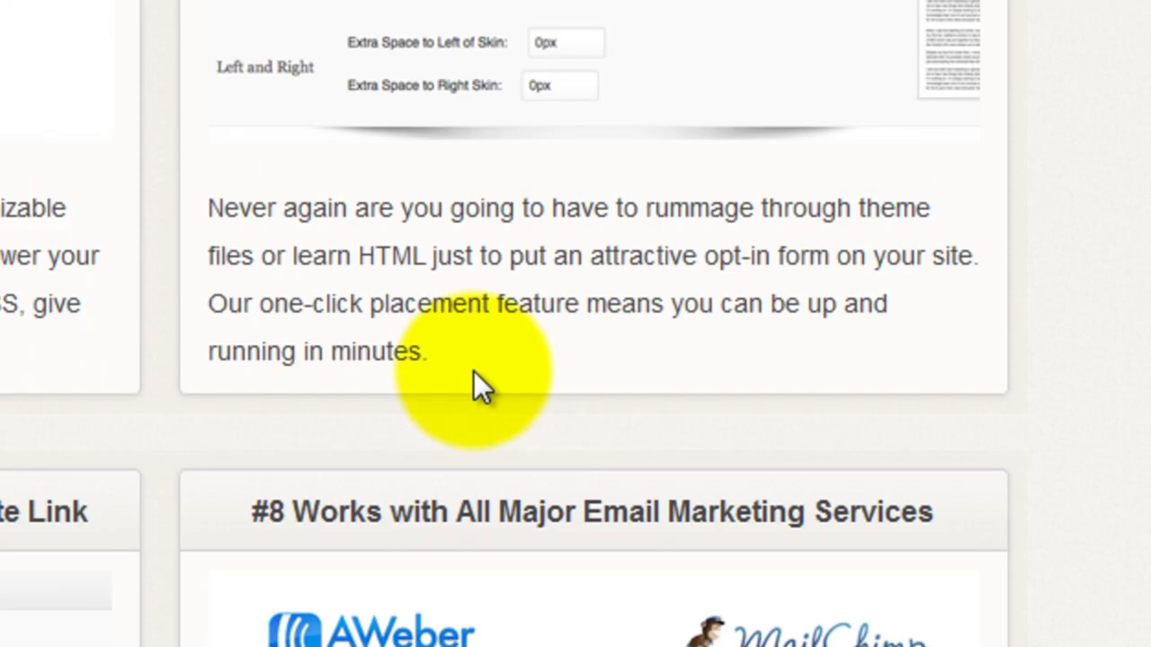
pyautogui.scroll(-5, 472, 371)
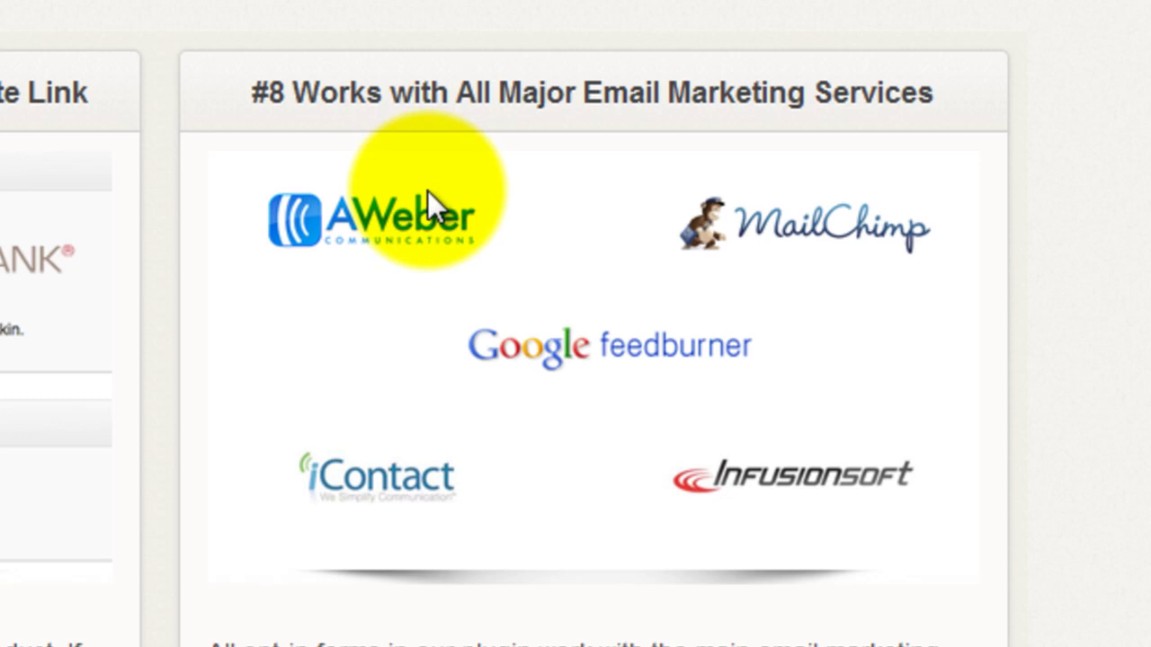
pyautogui.scroll(-2, 423, 200)
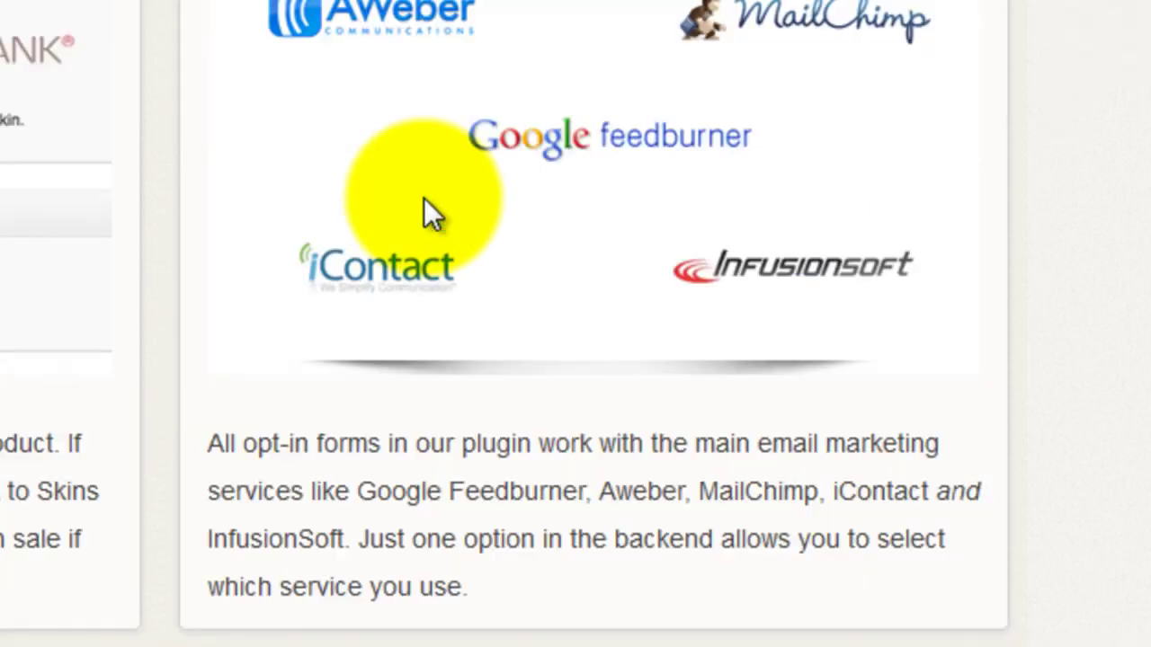
pyautogui.scroll(-10, 429, 212)
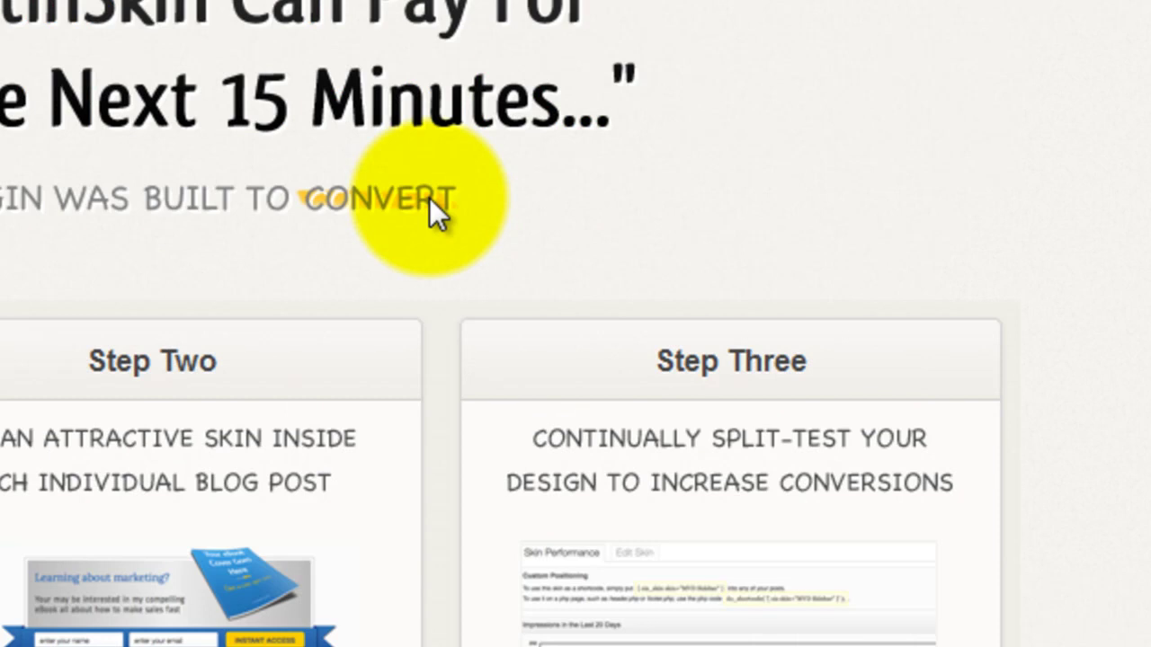
pyautogui.scroll(3, 429, 198)
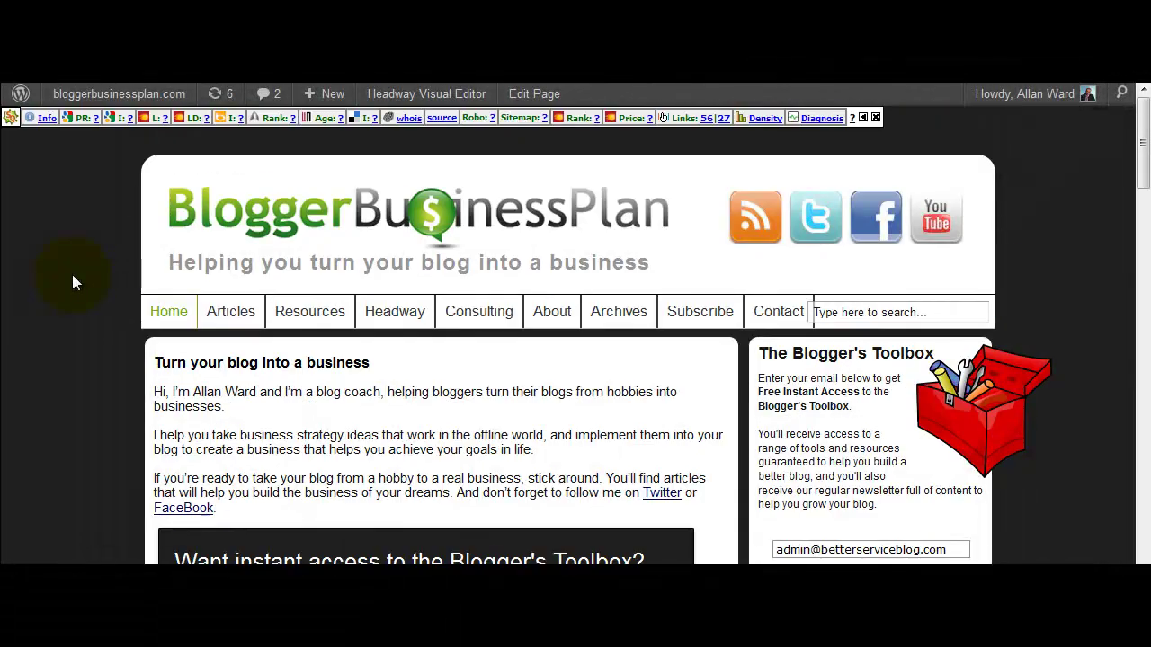
# - Close the SEO toolbar and scroll to the 'Want instant access to the Blogger's Toolbox?' opt-in box
pyautogui.click(874, 119)
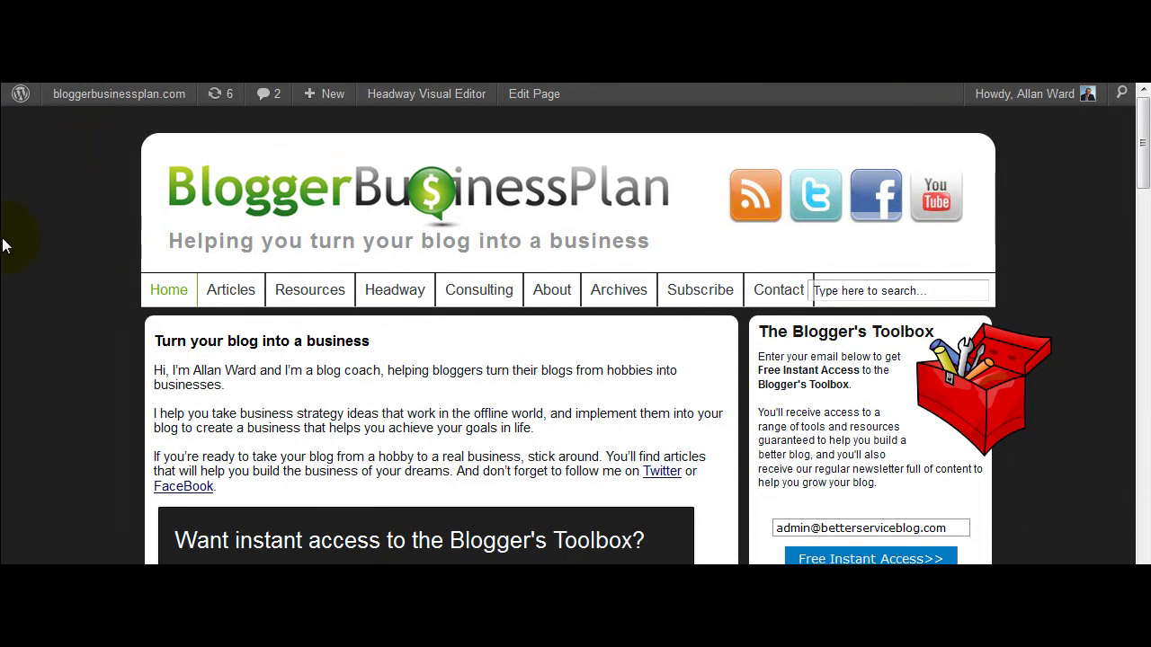
pyautogui.scroll(-3, 3, 305)
pyautogui.scroll(-2, 3, 306)
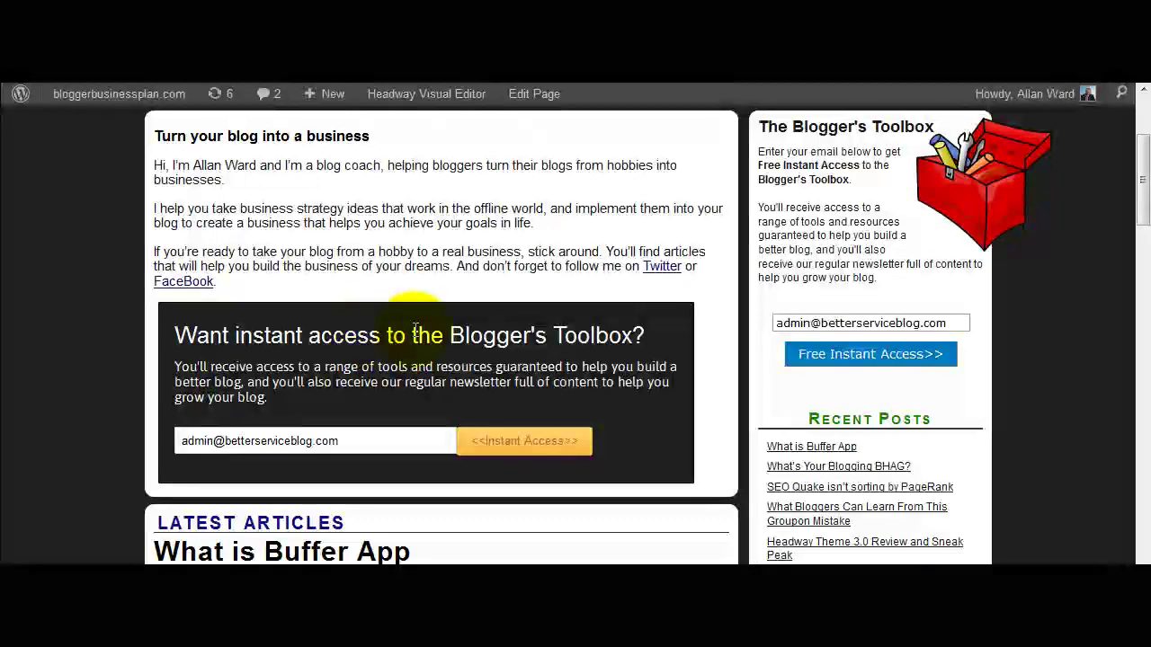
pyautogui.scroll(-2, 140, 438)
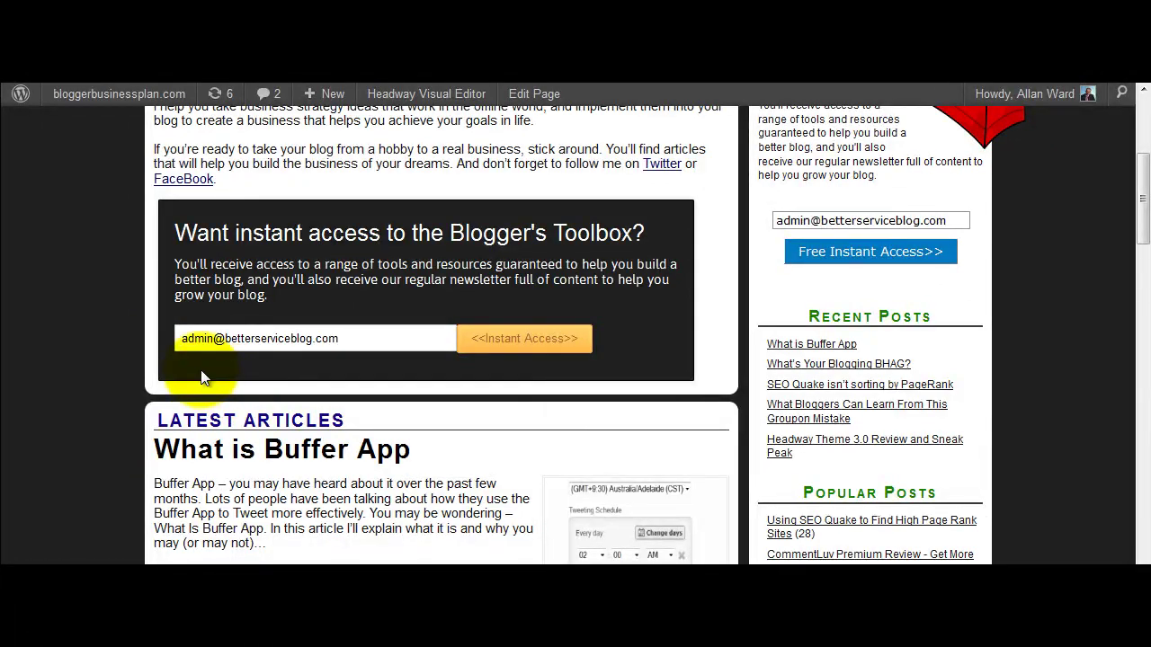
# - Review the Buffer App post's end-of-post opt-in and mark the blank line before Similar Posts
pyautogui.scroll(-15, 198, 362)
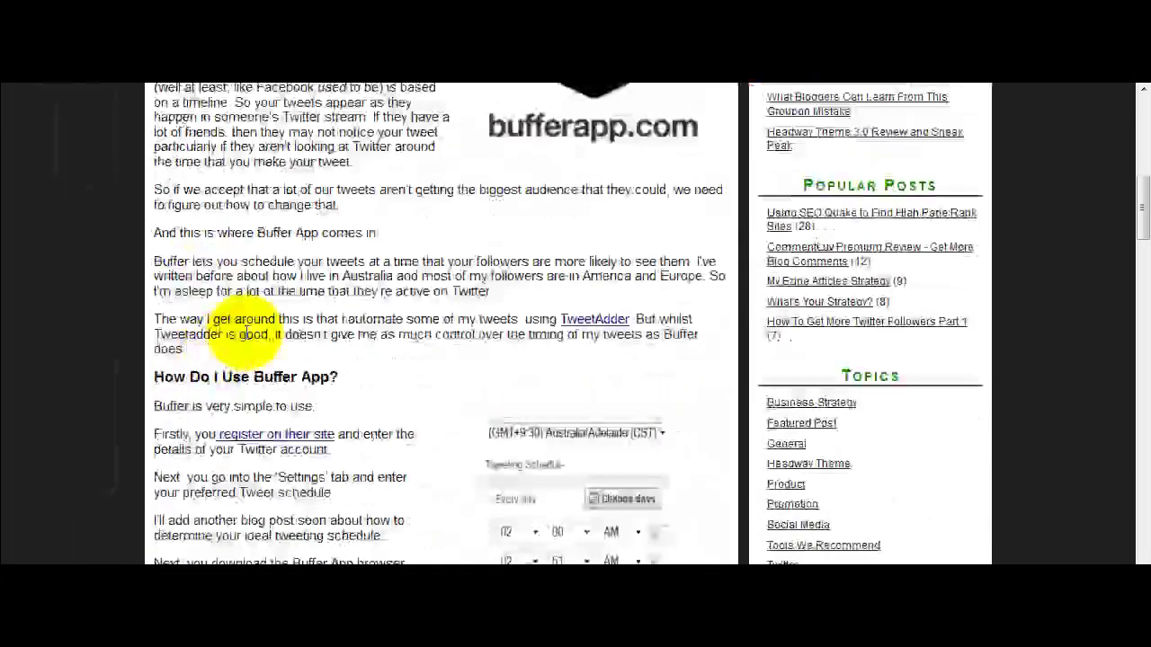
pyautogui.scroll(-20, 267, 324)
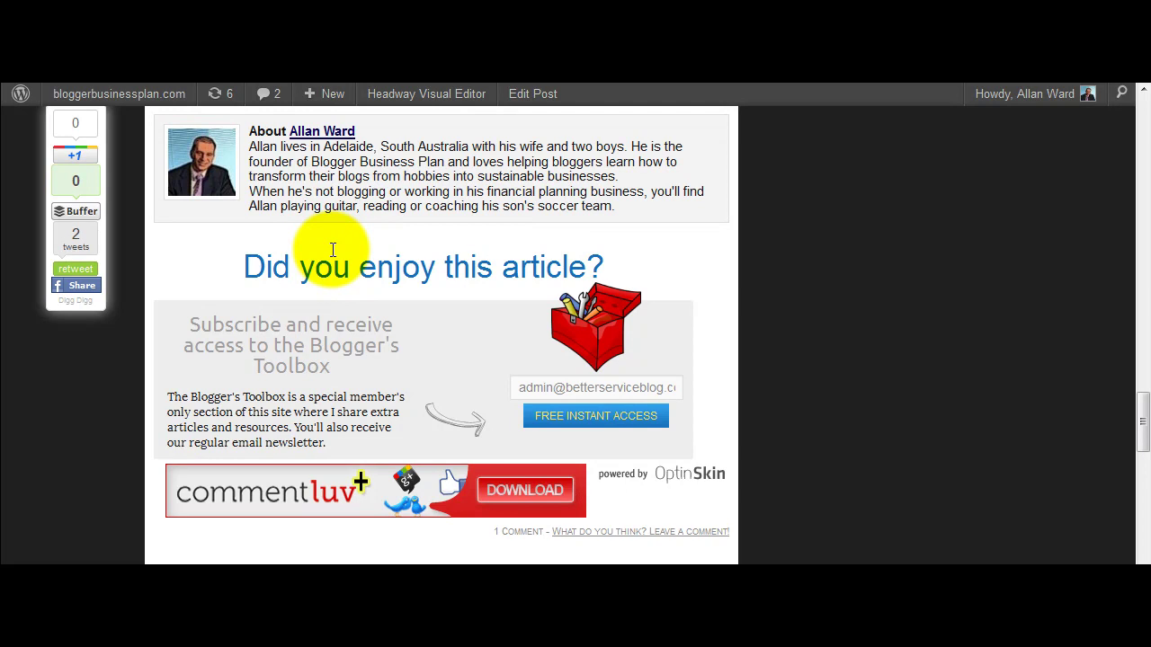
pyautogui.scroll(1, 399, 265)
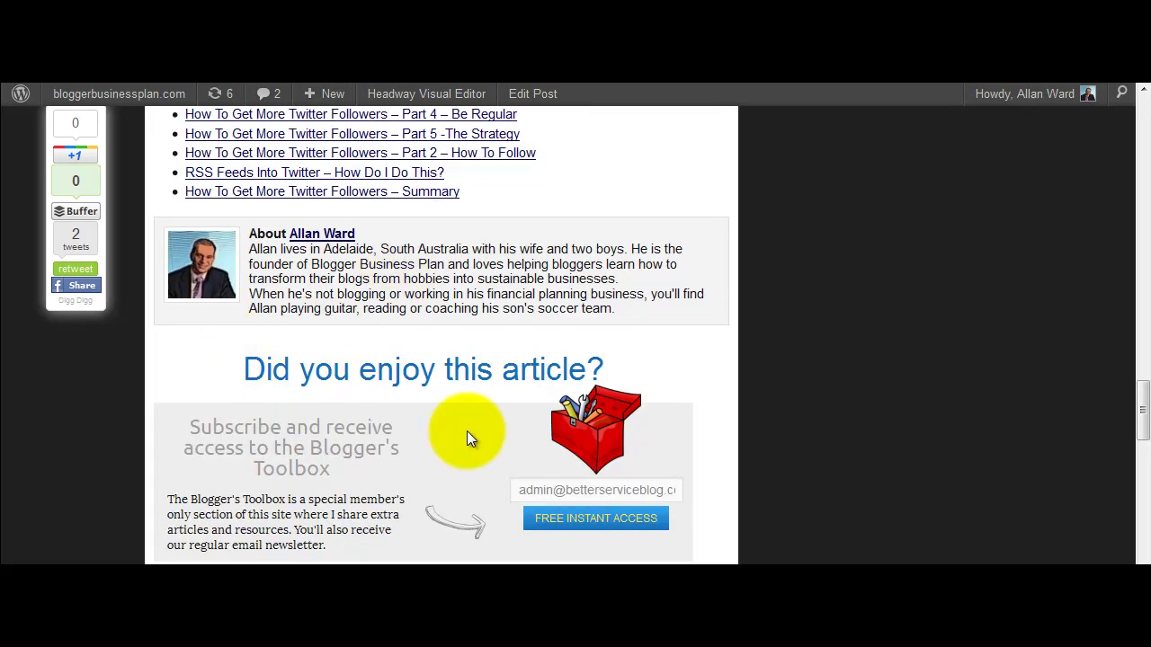
pyautogui.scroll(1, 400, 427)
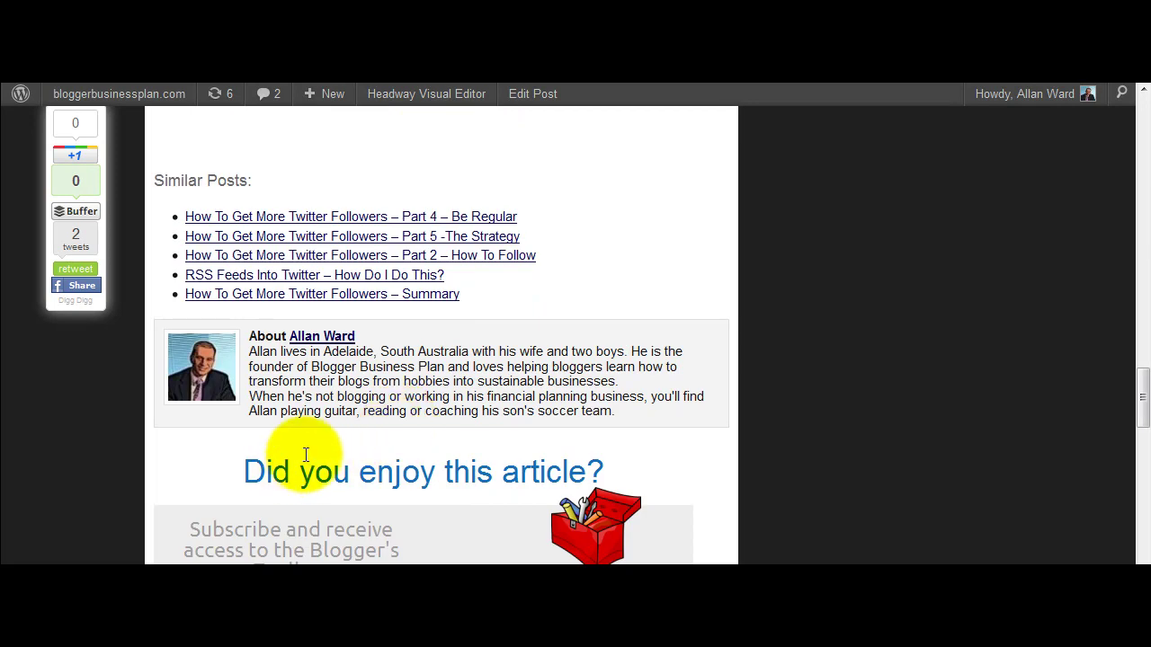
pyautogui.scroll(2, 226, 465)
pyautogui.scroll(1, 230, 474)
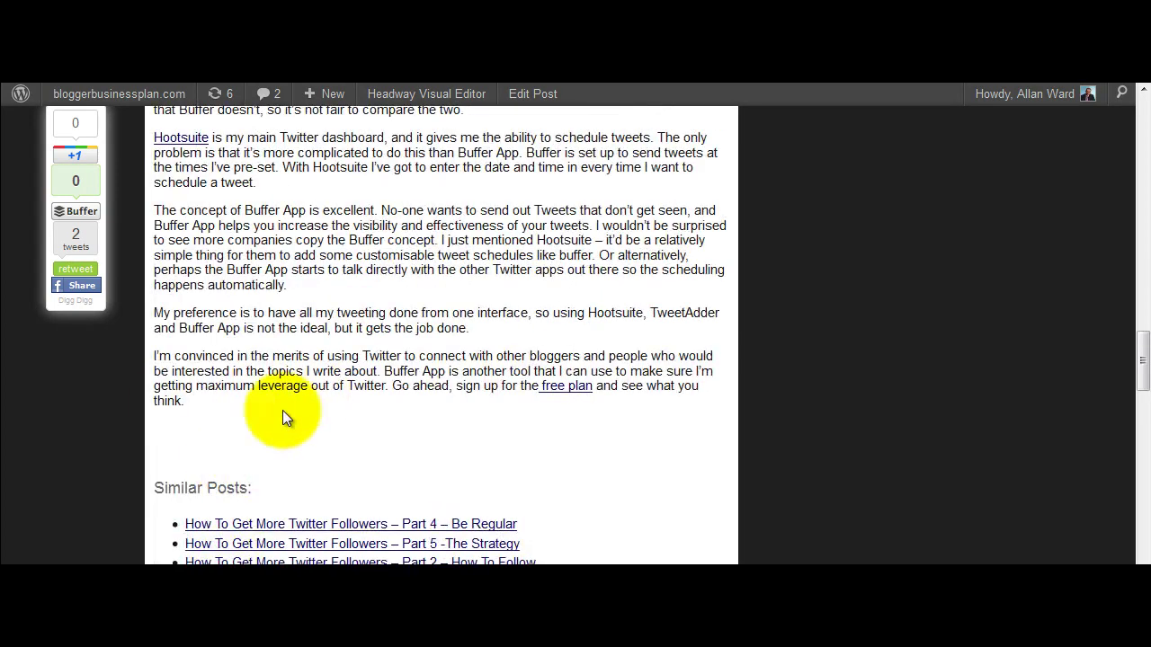
pyautogui.click(165, 440)
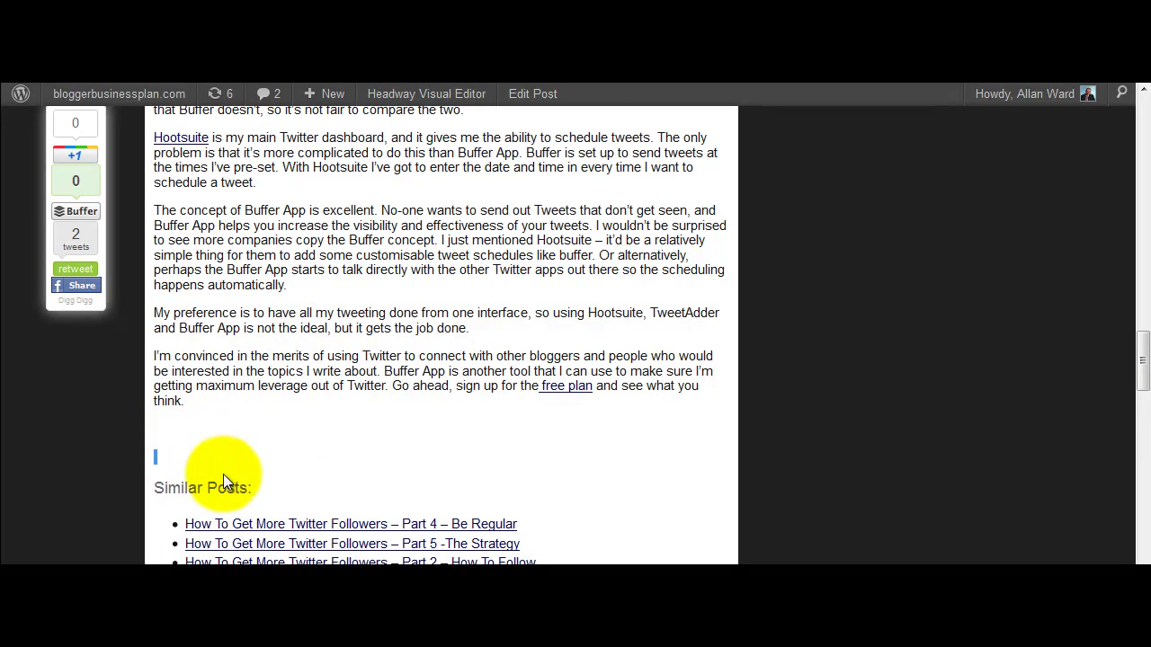
pyautogui.scroll(-2, 250, 449)
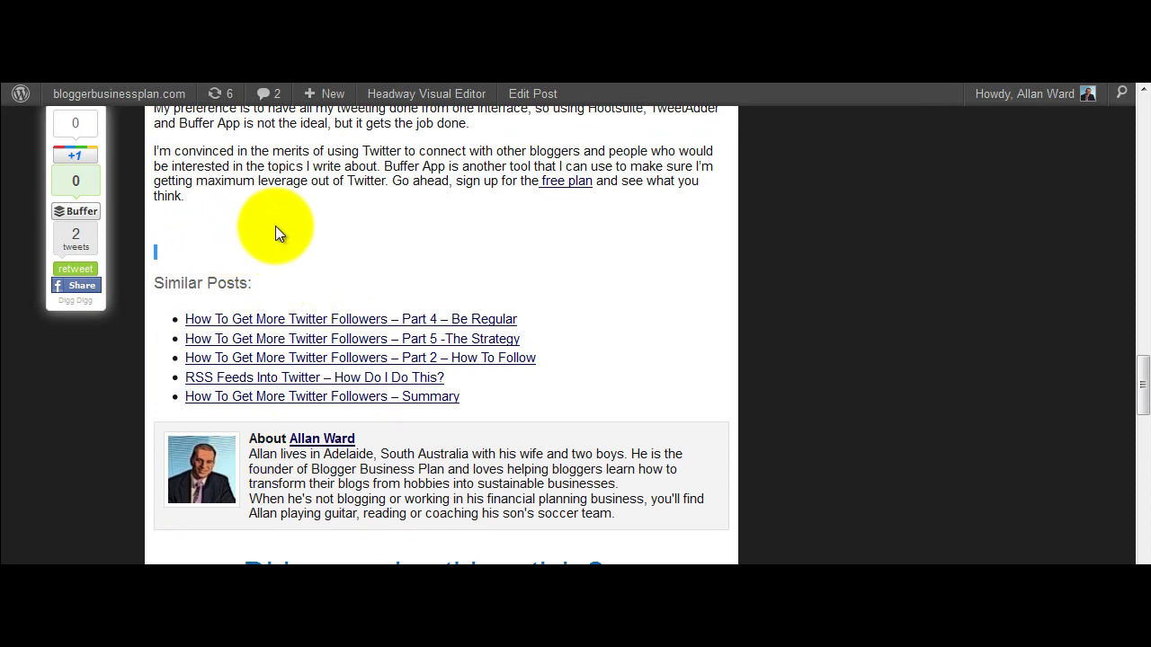
pyautogui.scroll(-2, 270, 227)
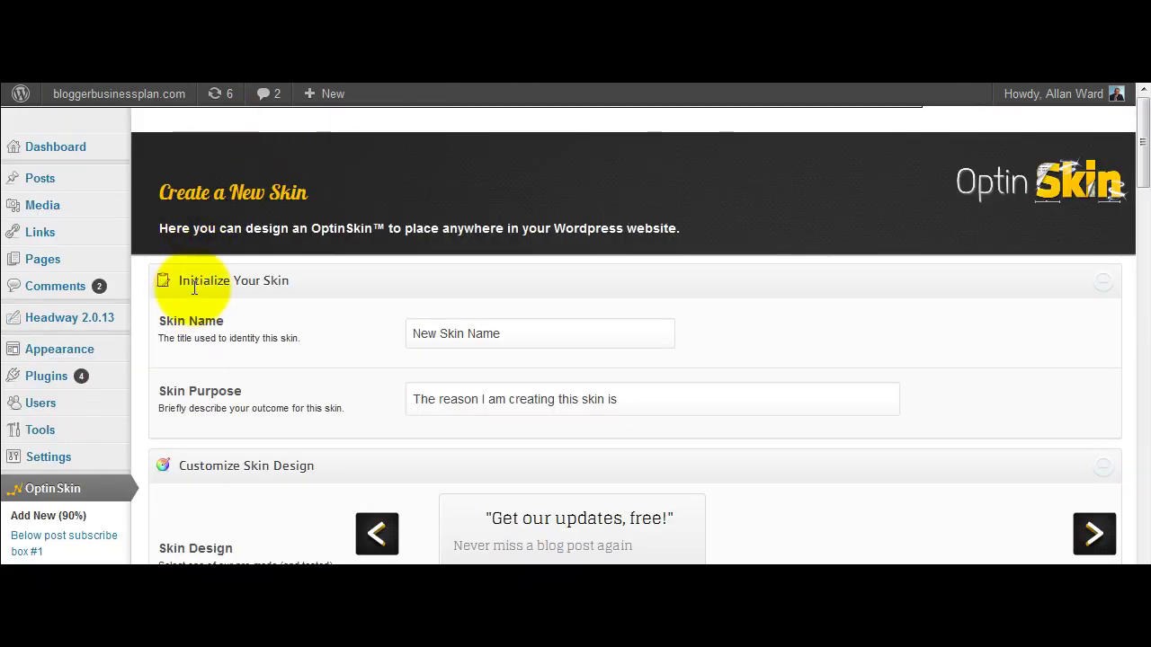
# - Cycle the pre-made skin designs to the 'Learning about marketing?' eBook ribbon opt-in
pyautogui.scroll(-1, 198, 314)
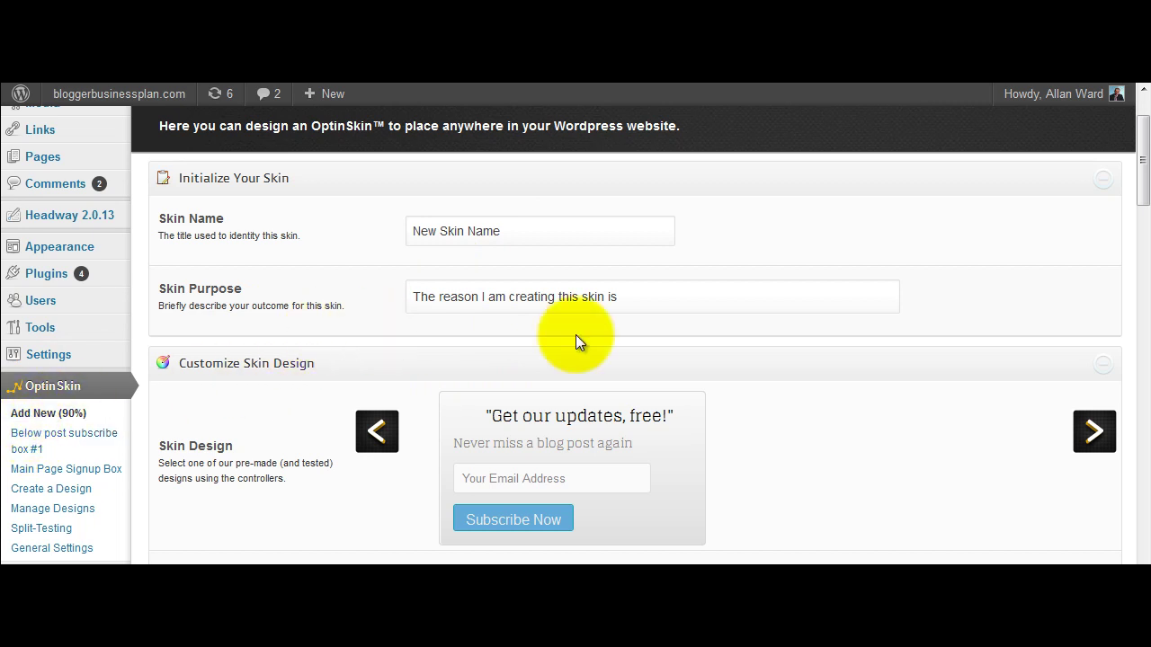
pyautogui.scroll(-1, 650, 306)
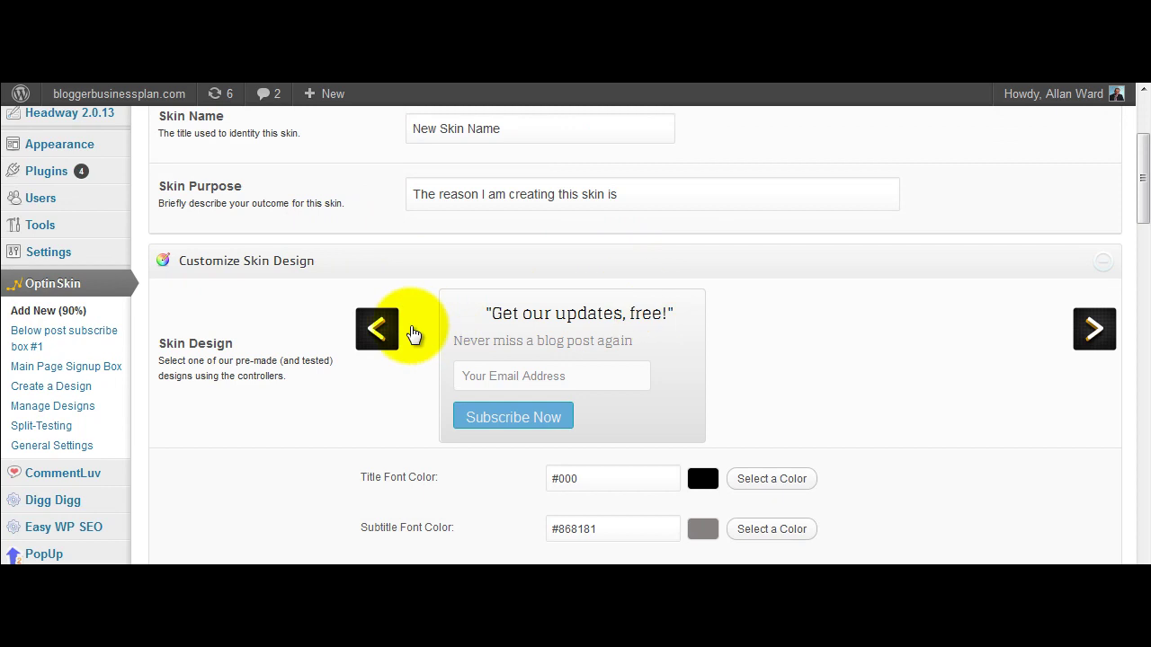
pyautogui.click(1093, 329)
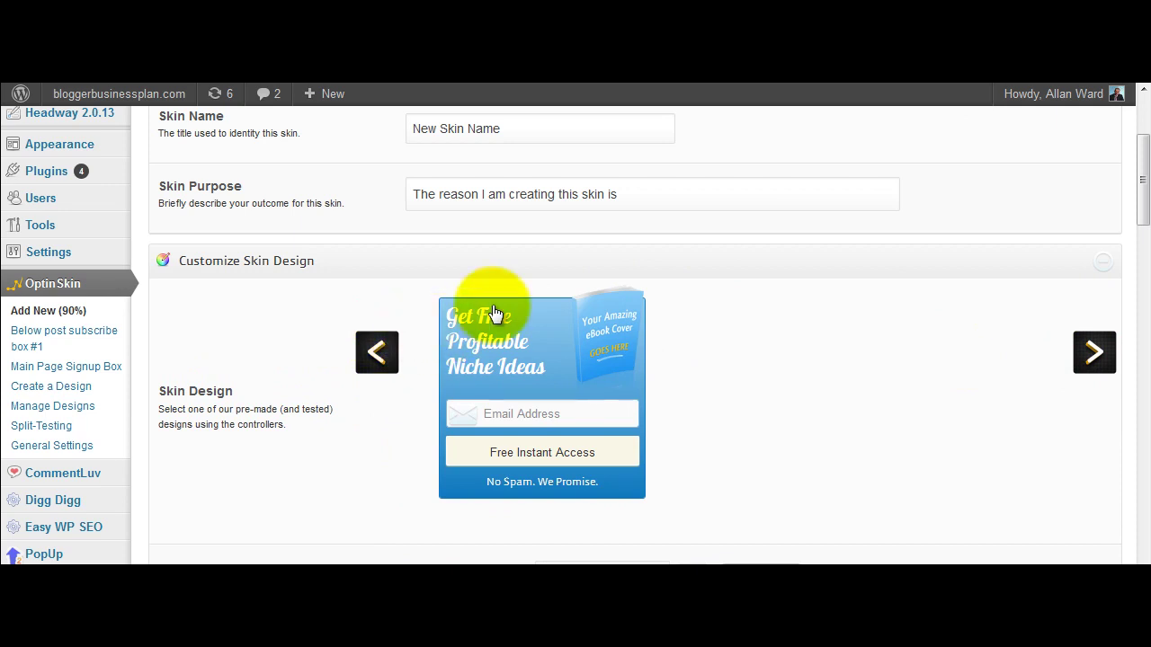
pyautogui.click(377, 330)
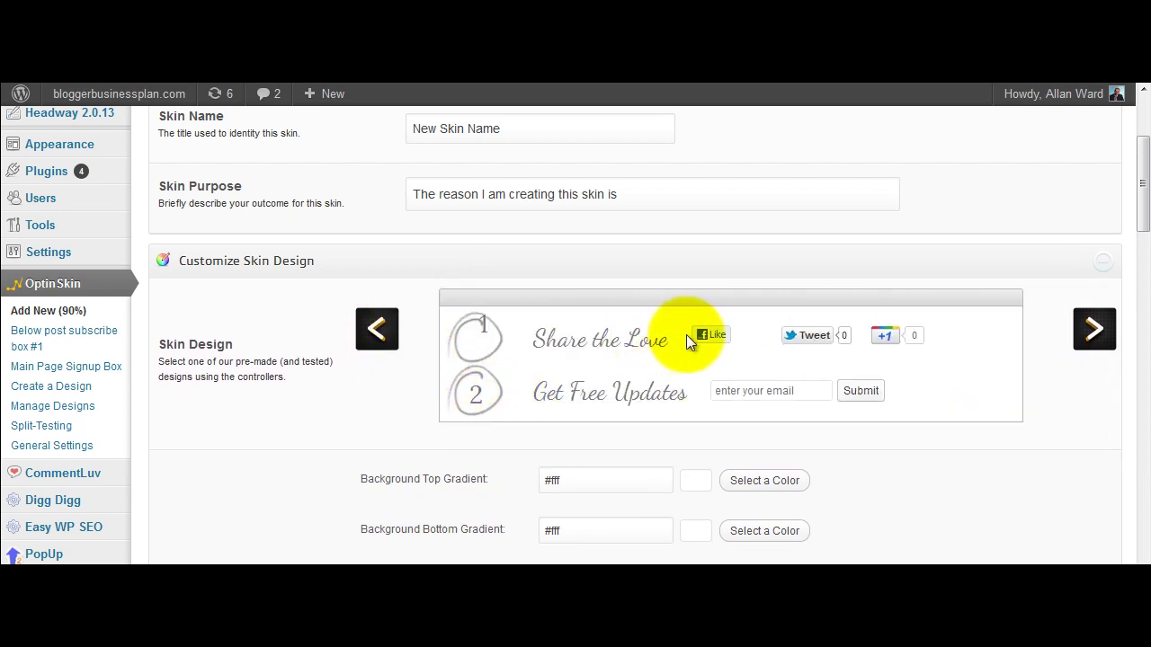
pyautogui.click(413, 331)
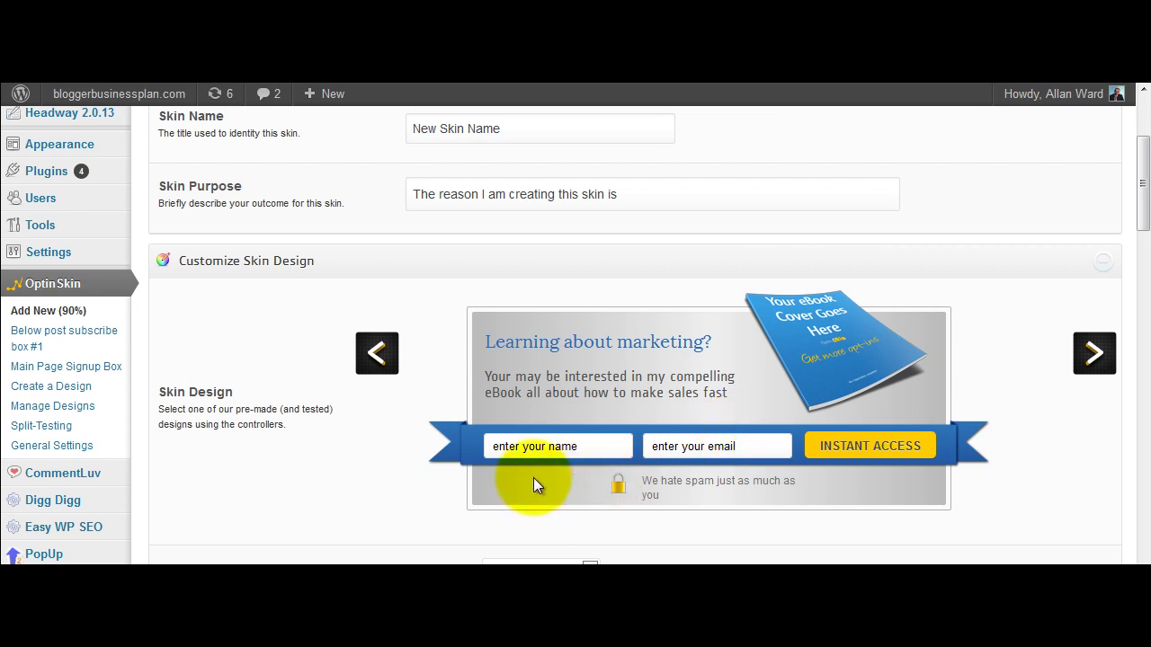
pyautogui.scroll(-2, 401, 435)
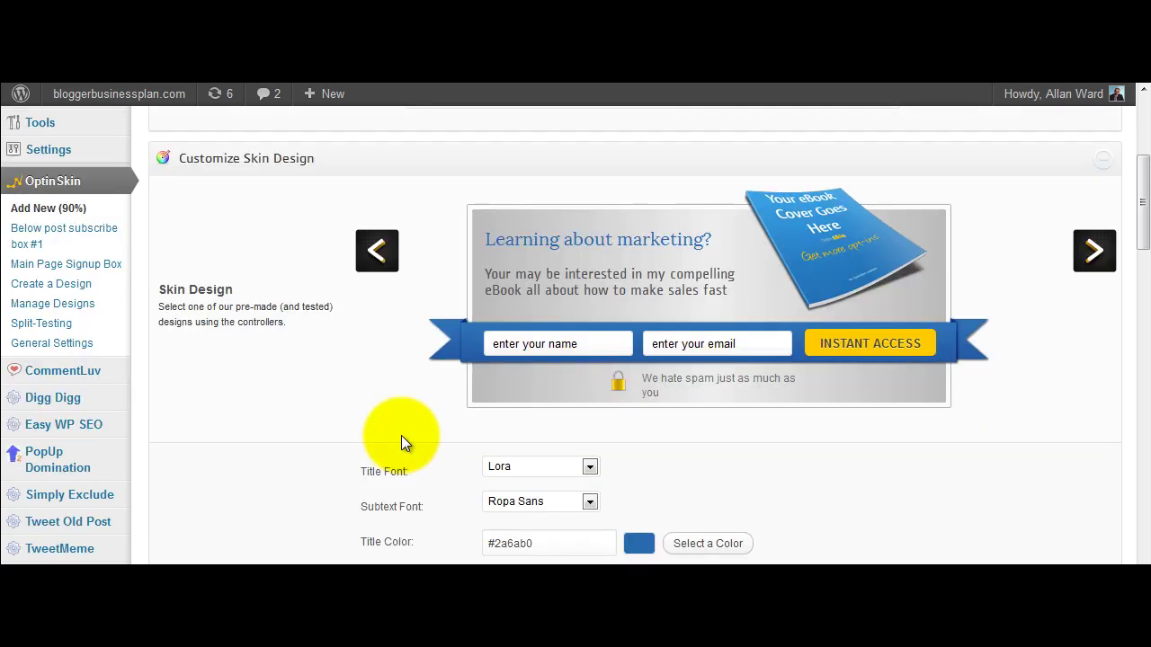
pyautogui.scroll(2, 401, 435)
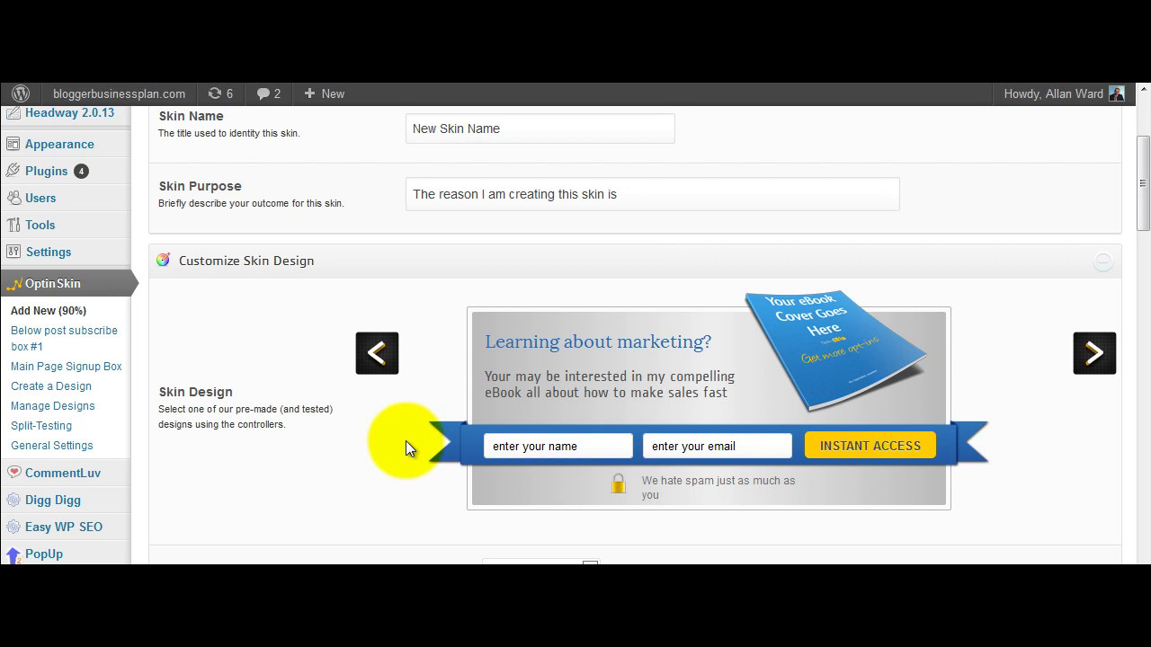
pyautogui.scroll(-2, 399, 439)
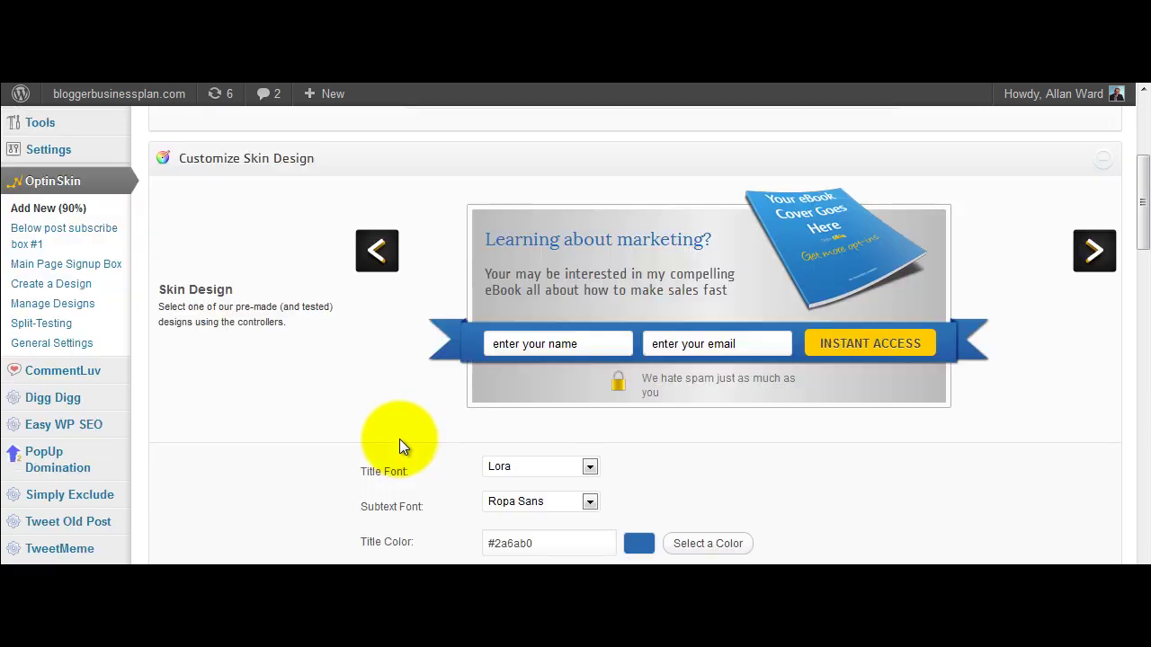
pyautogui.scroll(2, 328, 393)
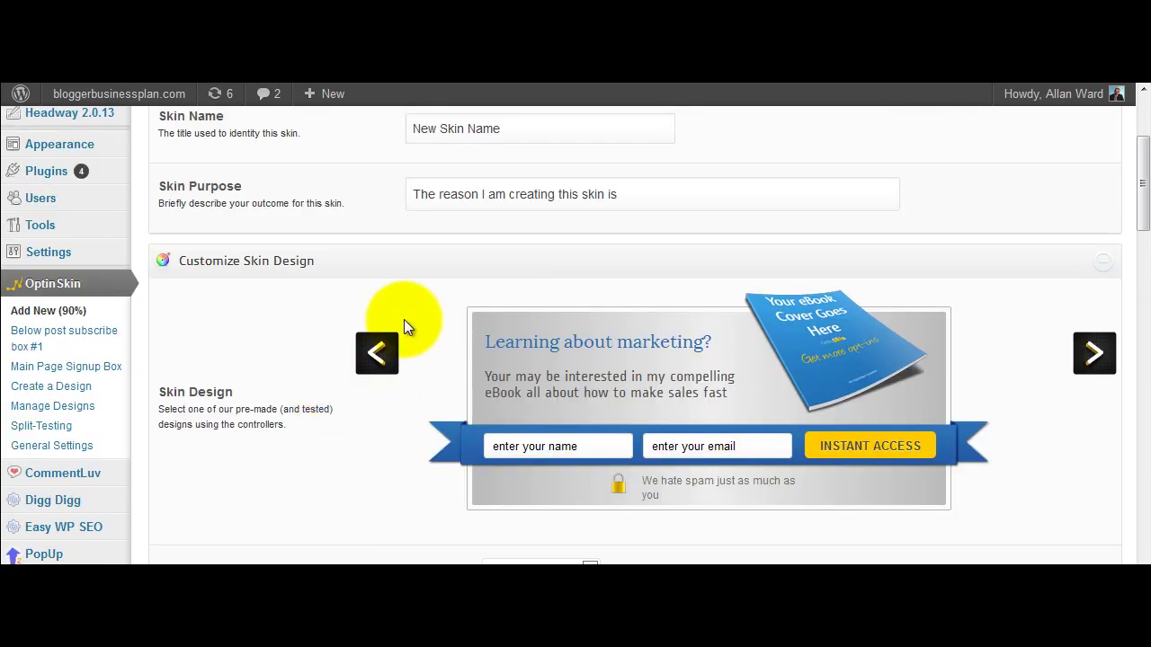
pyautogui.scroll(2, 454, 276)
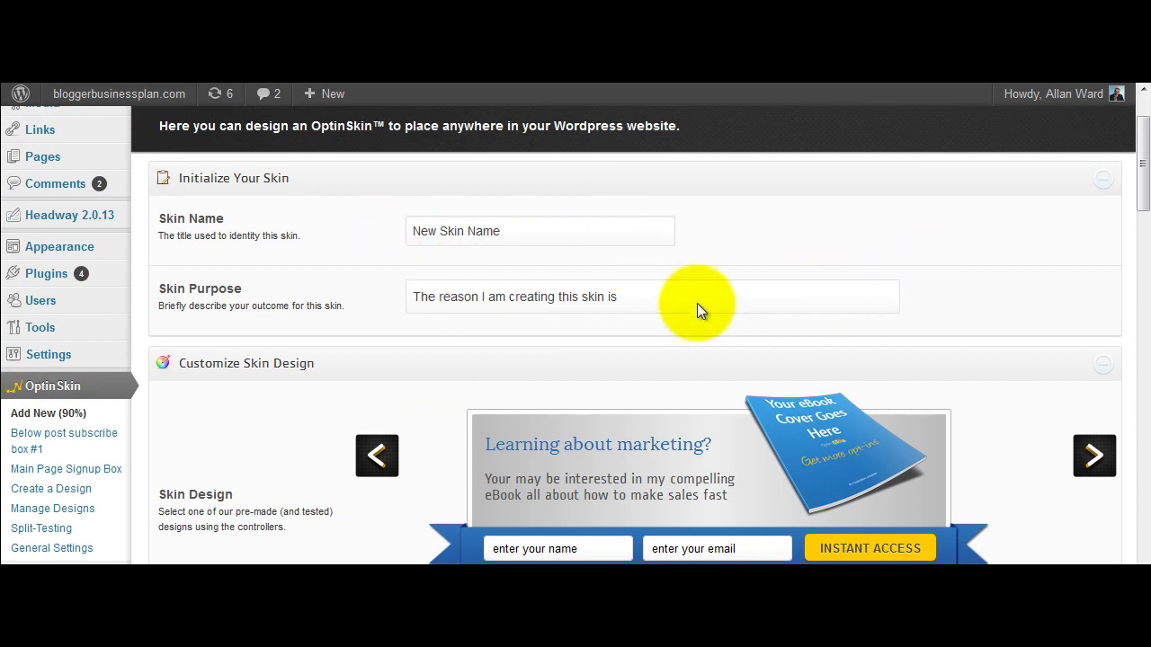
pyautogui.scroll(-2, 693, 298)
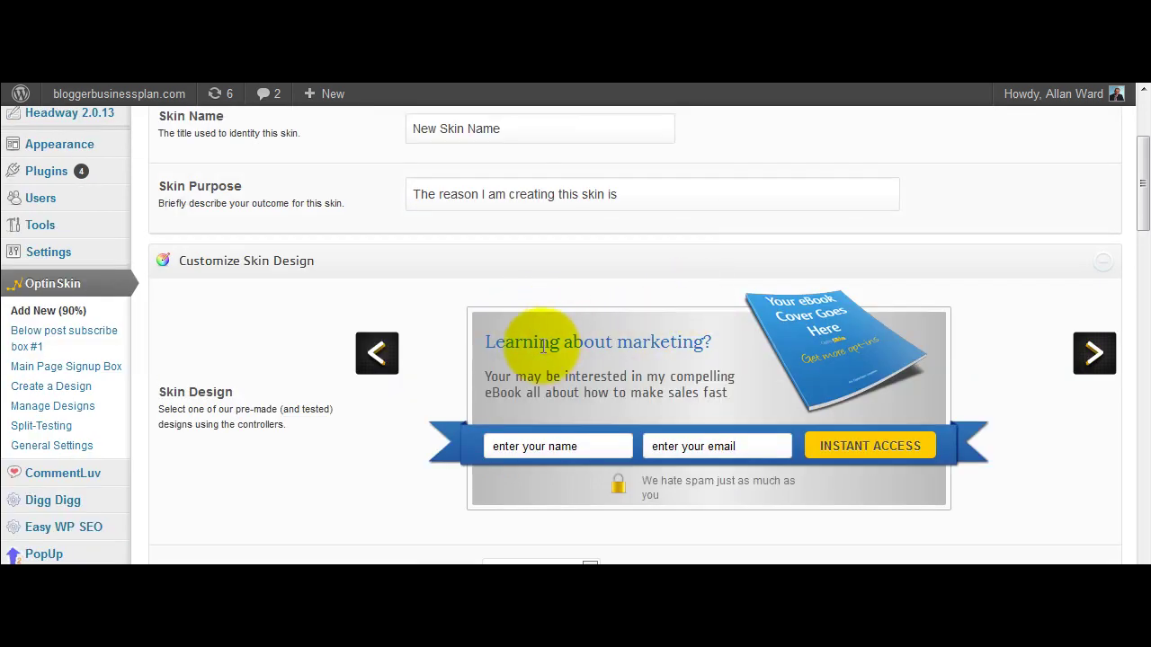
# - Set the Title Font to Lobster after briefly trying Open Sans
pyautogui.scroll(-4, 602, 315)
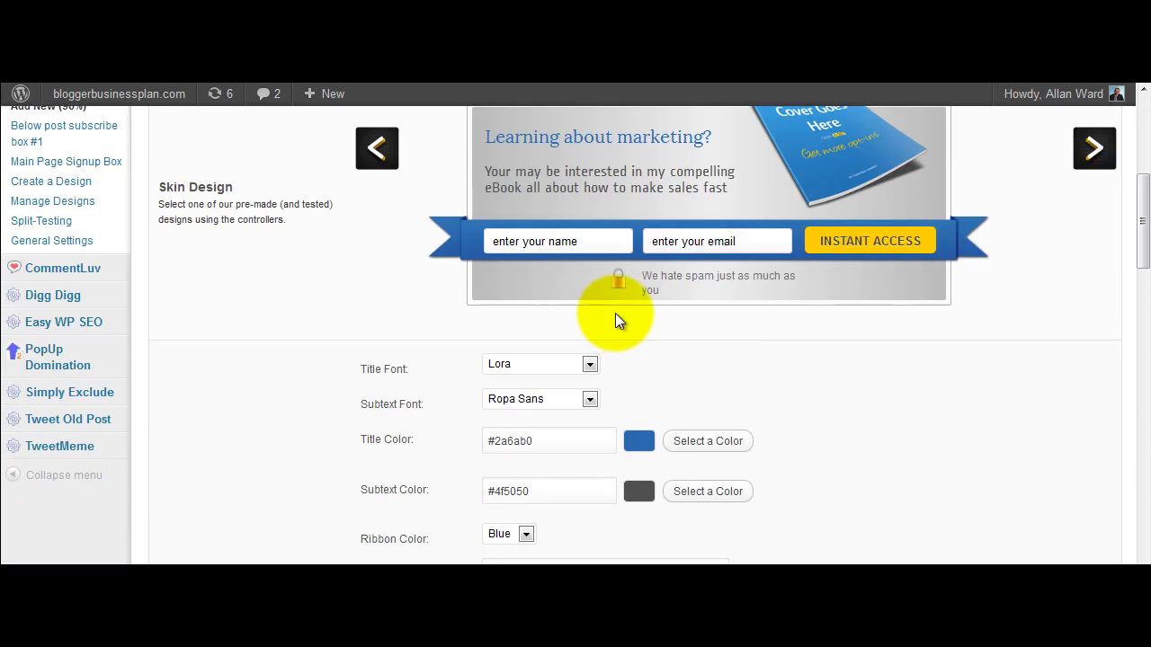
pyautogui.click(589, 365)
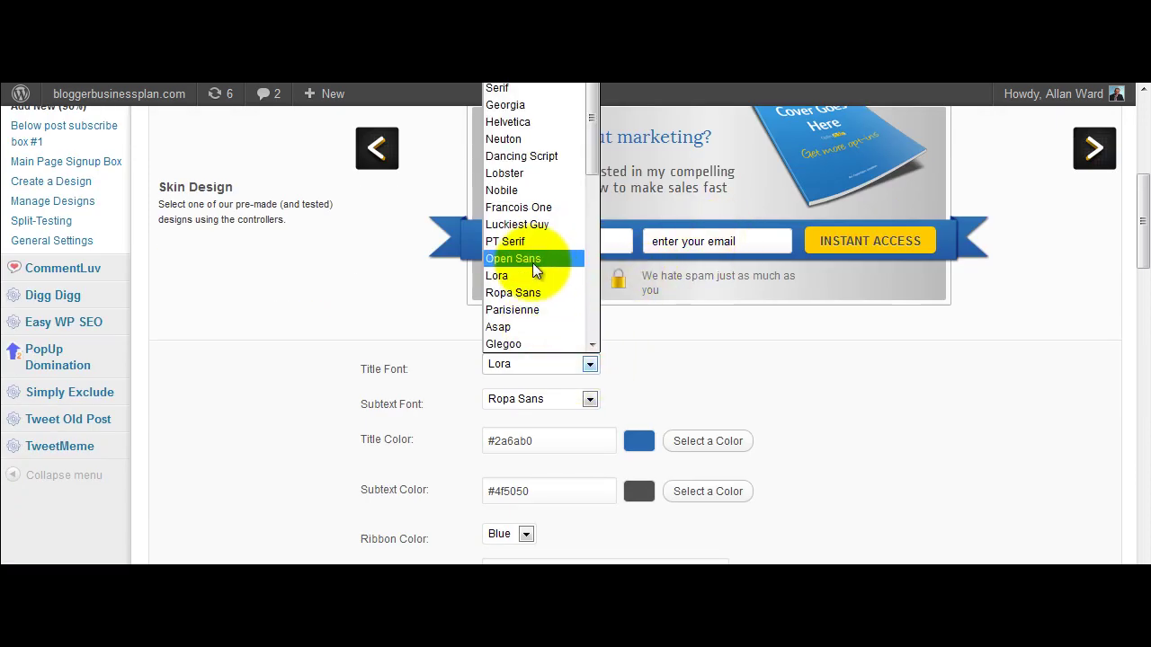
pyautogui.click(532, 260)
pyautogui.click(580, 367)
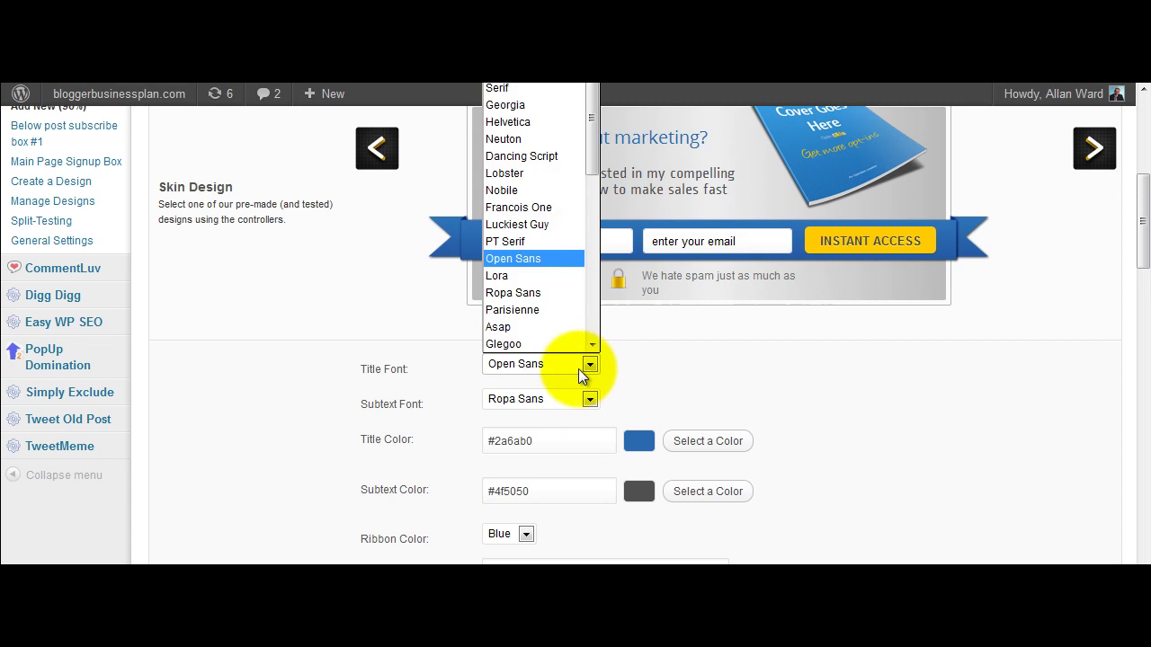
pyautogui.click(531, 176)
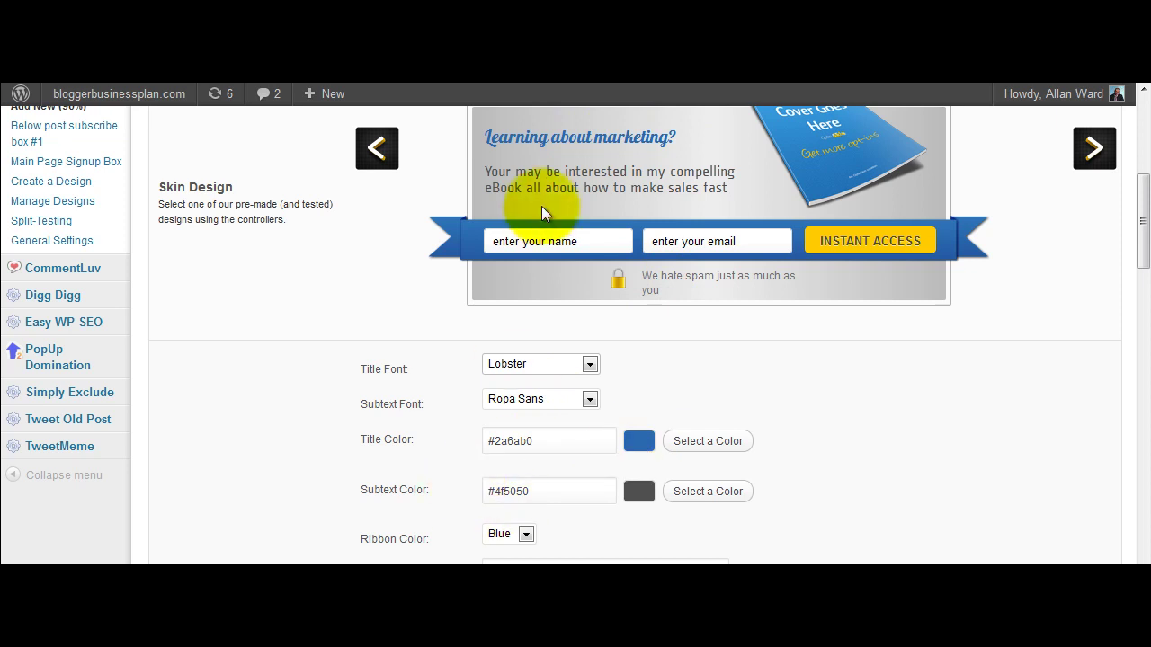
# - Replace the Title Text with 'Want my free book?', removing the extra question mark
pyautogui.moveTo(485, 135); pyautogui.dragTo(627, 173)
pyautogui.click(501, 192)
pyautogui.scroll(-3, 506, 411)
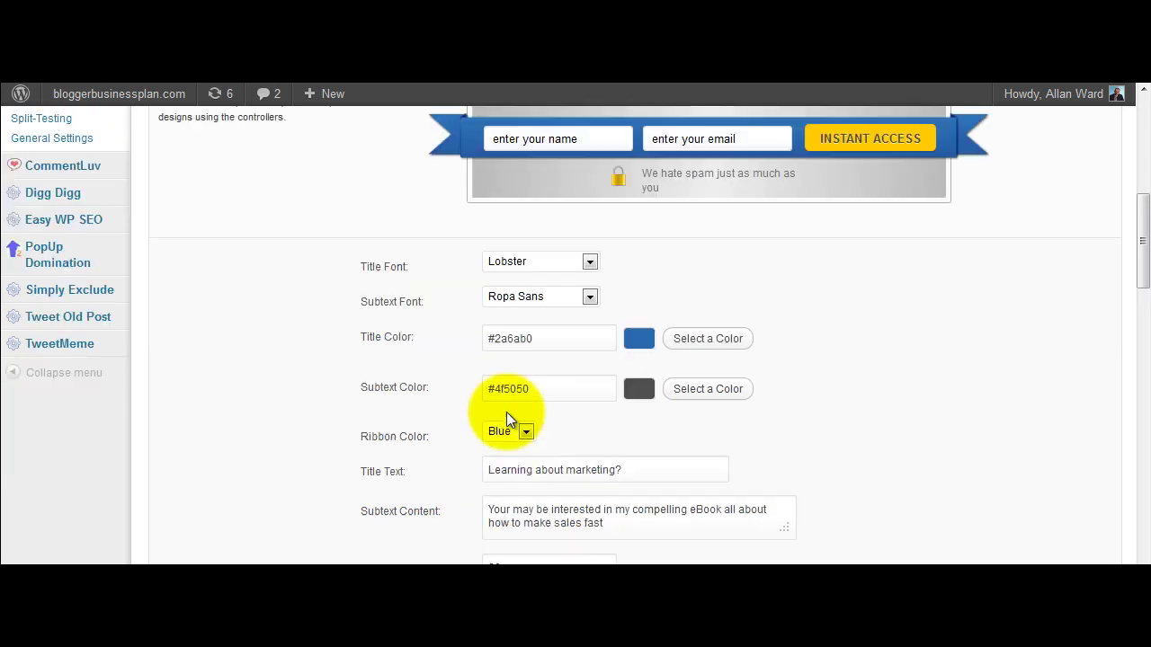
pyautogui.moveTo(615, 368); pyautogui.dragTo(454, 346)
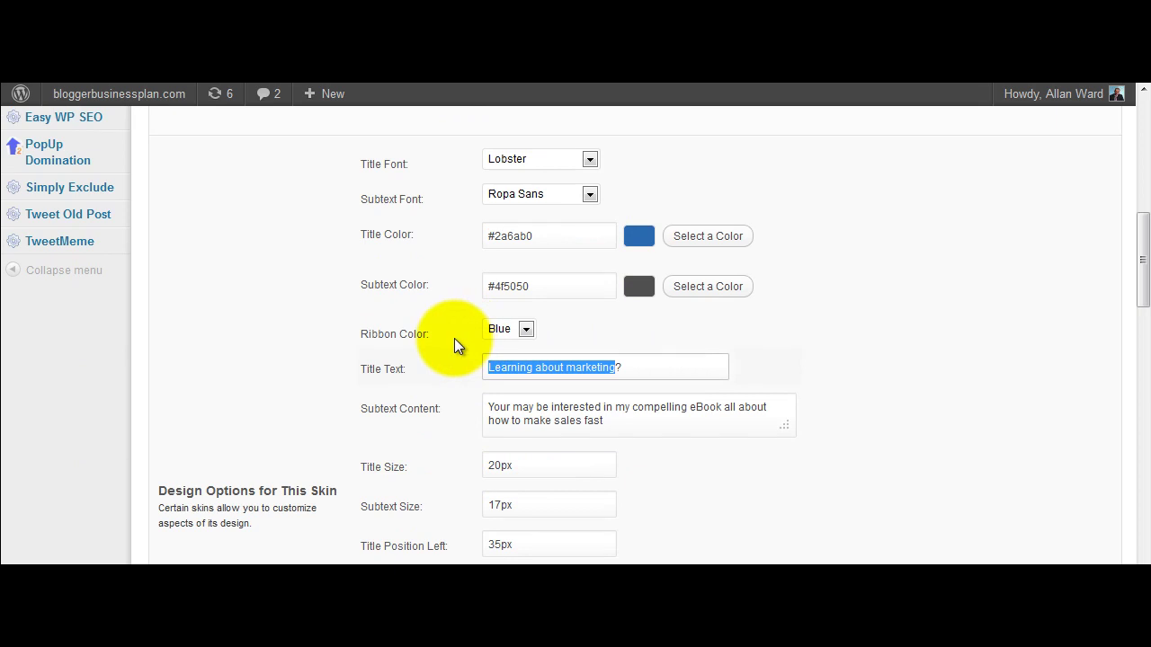
pyautogui.write('Want my ')
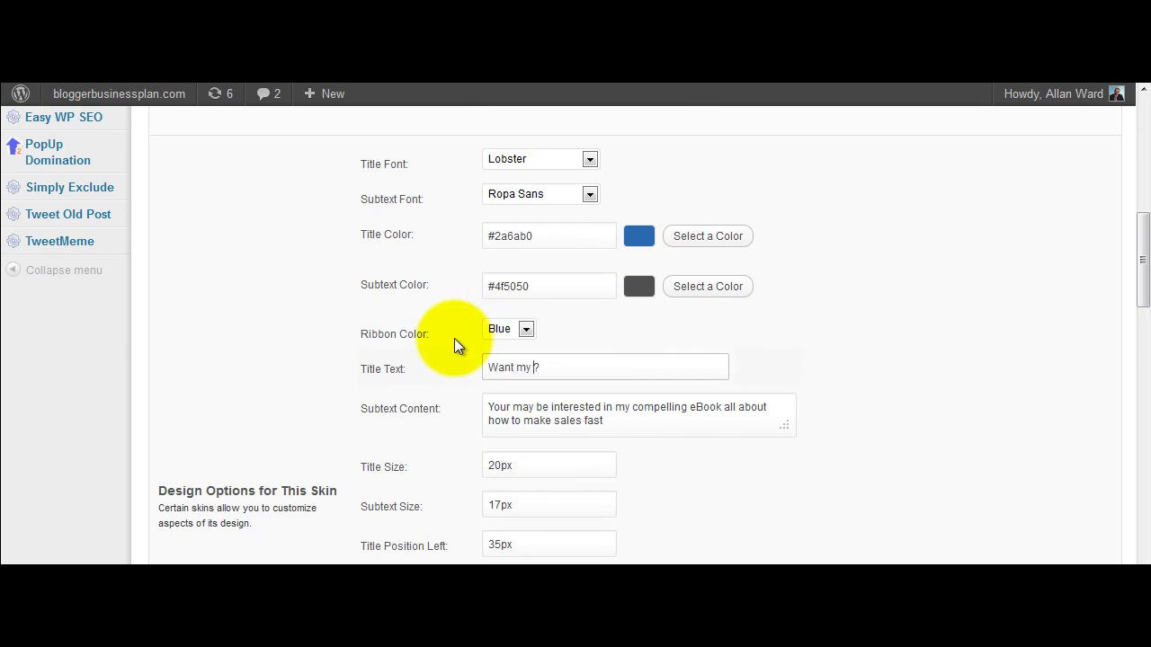
pyautogui.write('free book?')
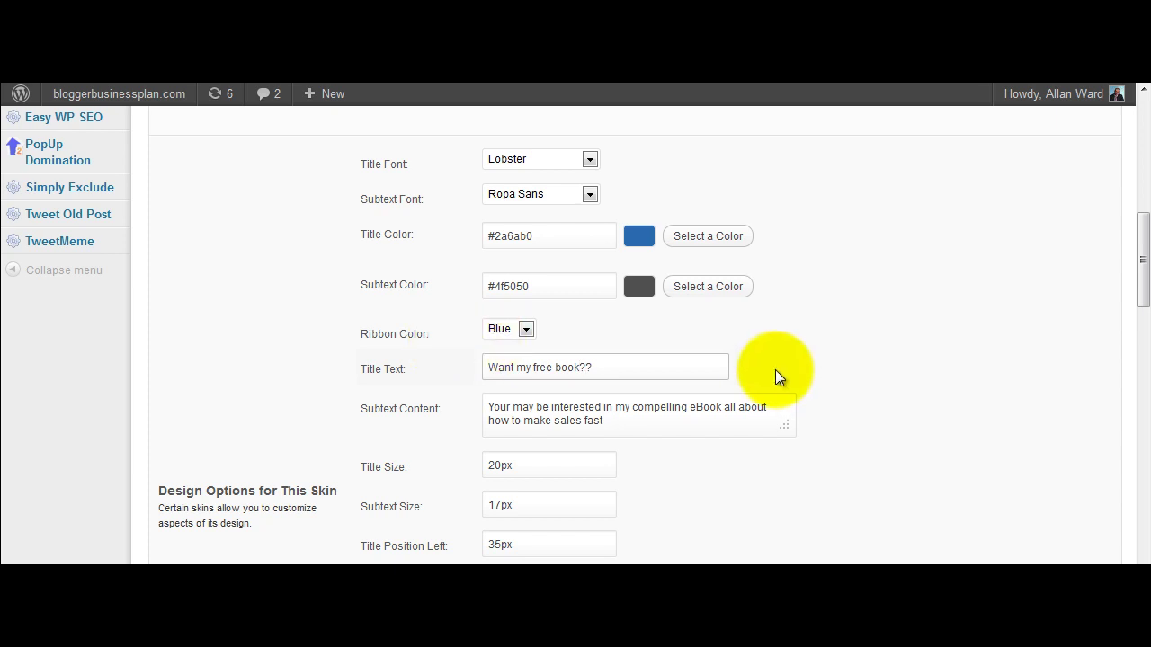
pyautogui.press('BackSpace')
pyautogui.press('Tab')
# - Check that the preview headline now shows 'Want my free book?' in Lobster
pyautogui.scroll(3, 825, 389)
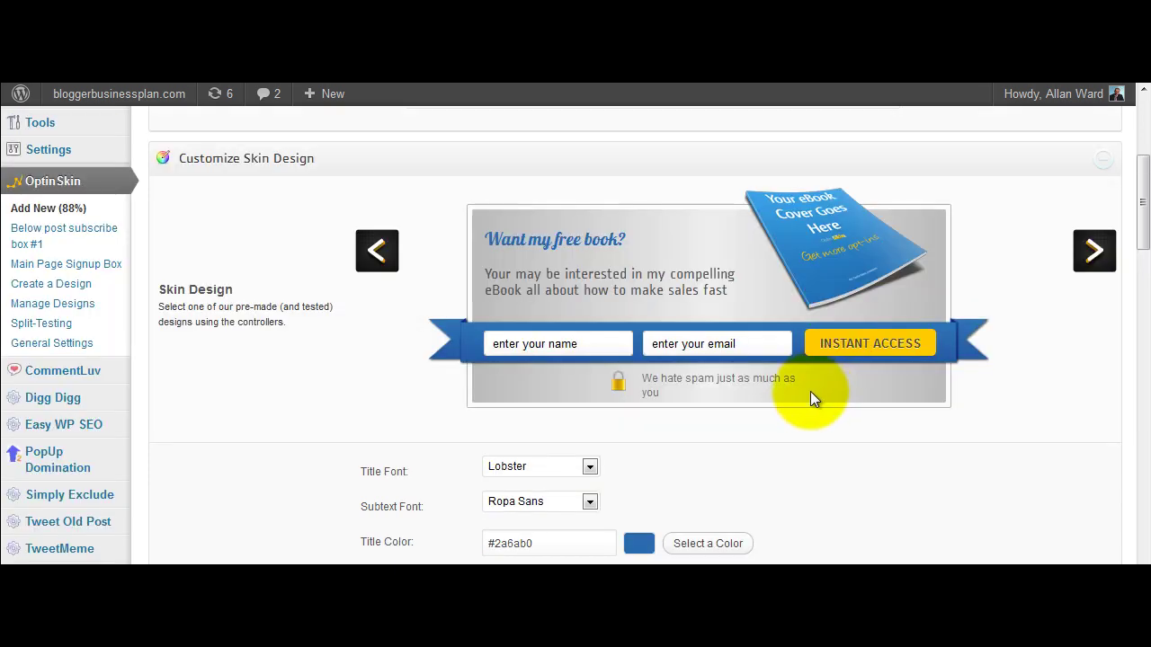
pyautogui.moveTo(485, 239); pyautogui.dragTo(602, 251)
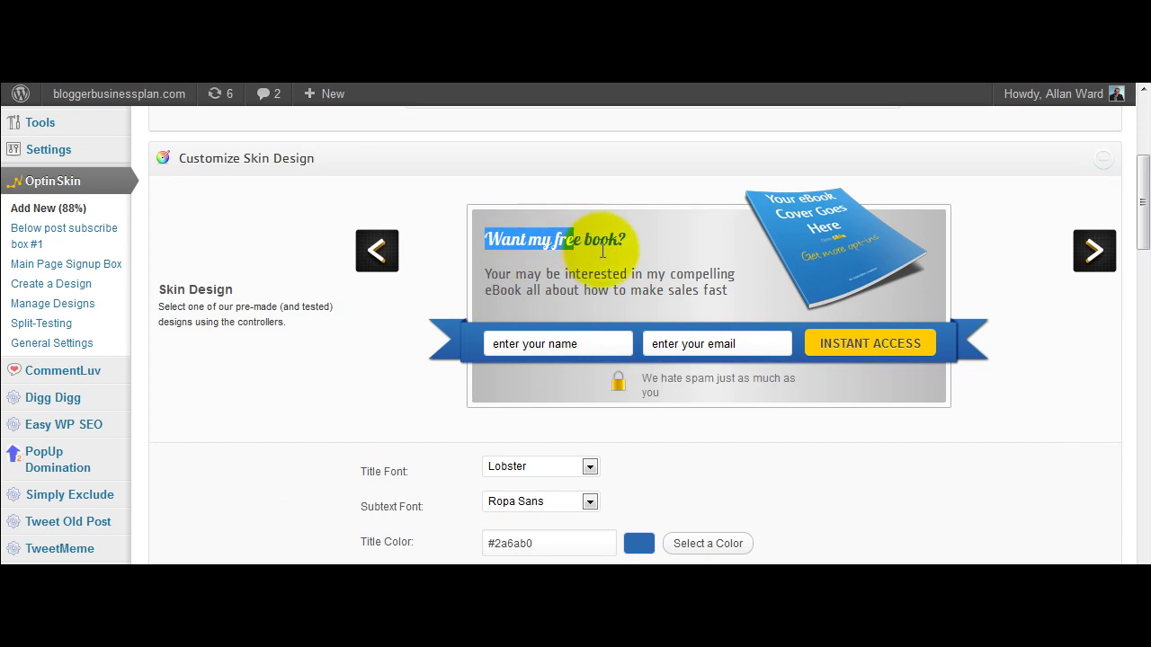
pyautogui.scroll(-1, 597, 257)
pyautogui.scroll(1, 598, 257)
pyautogui.click(598, 248)
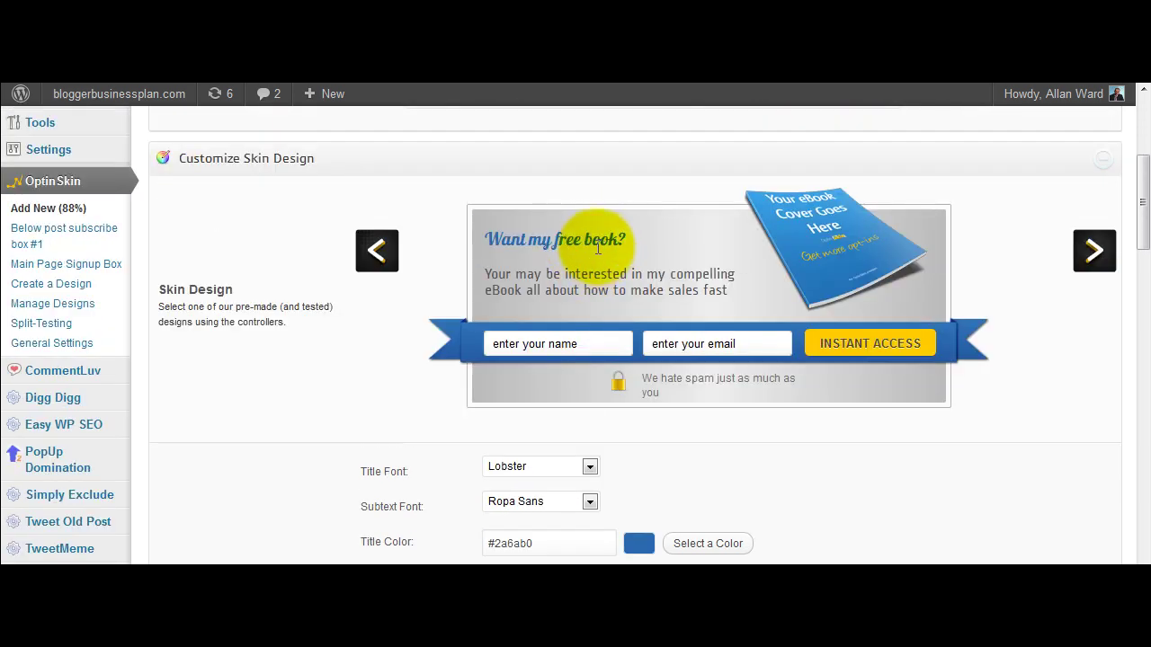
pyautogui.scroll(-3, 565, 364)
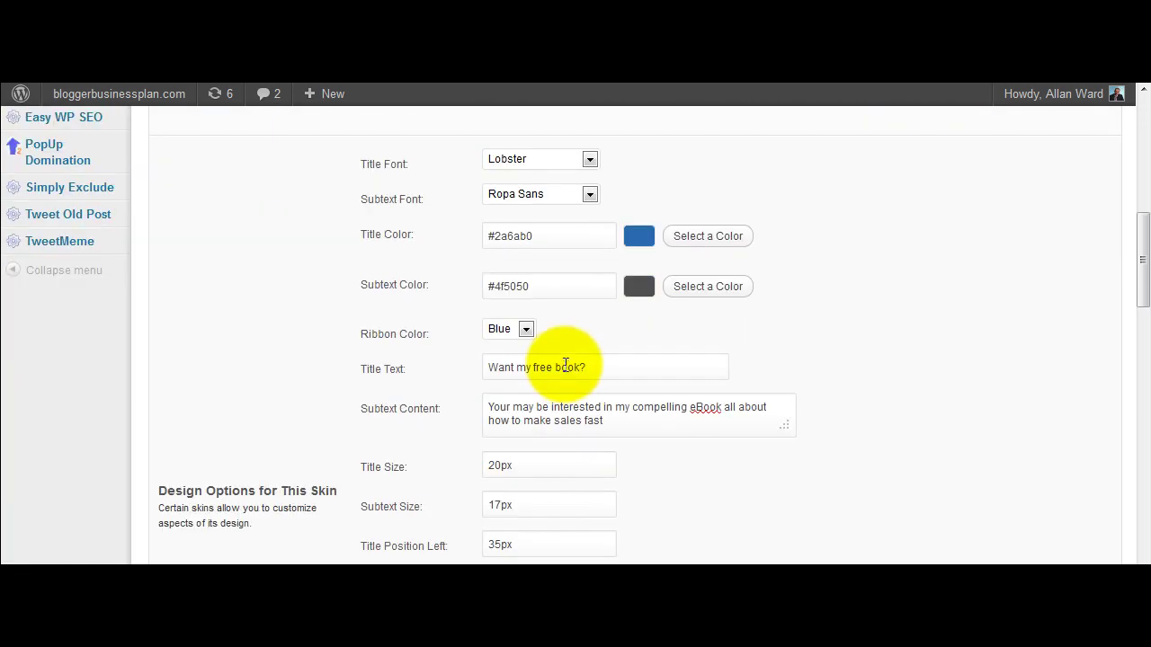
pyautogui.scroll(-1, 569, 359)
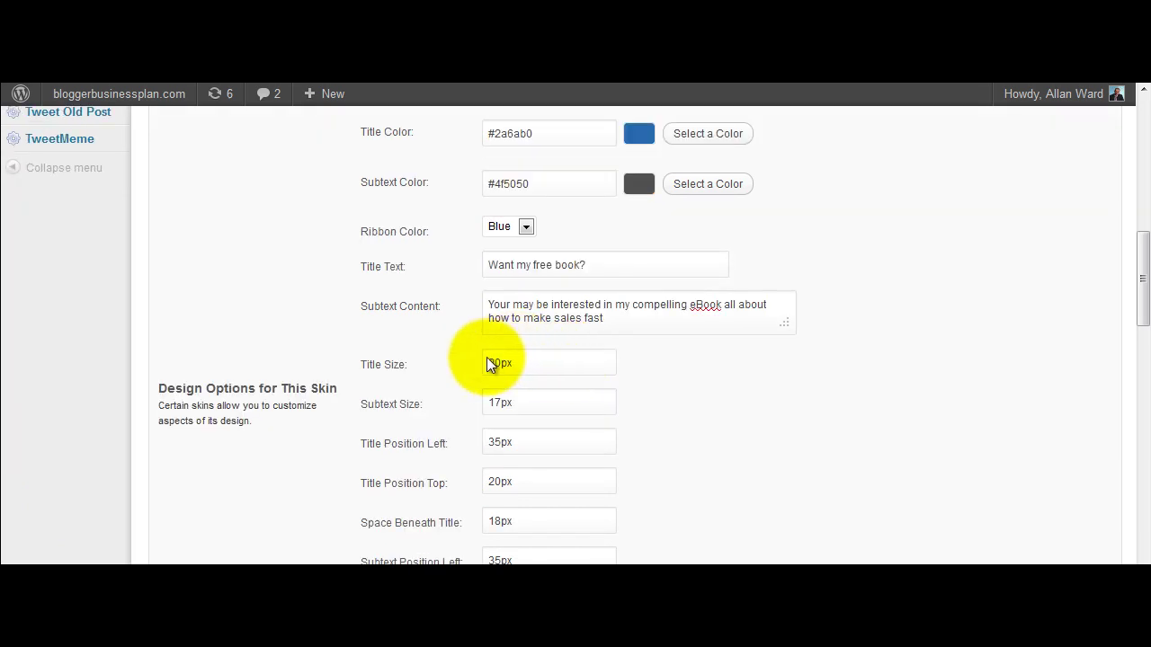
pyautogui.moveTo(494, 363); pyautogui.dragTo(500, 362)
pyautogui.write('8')
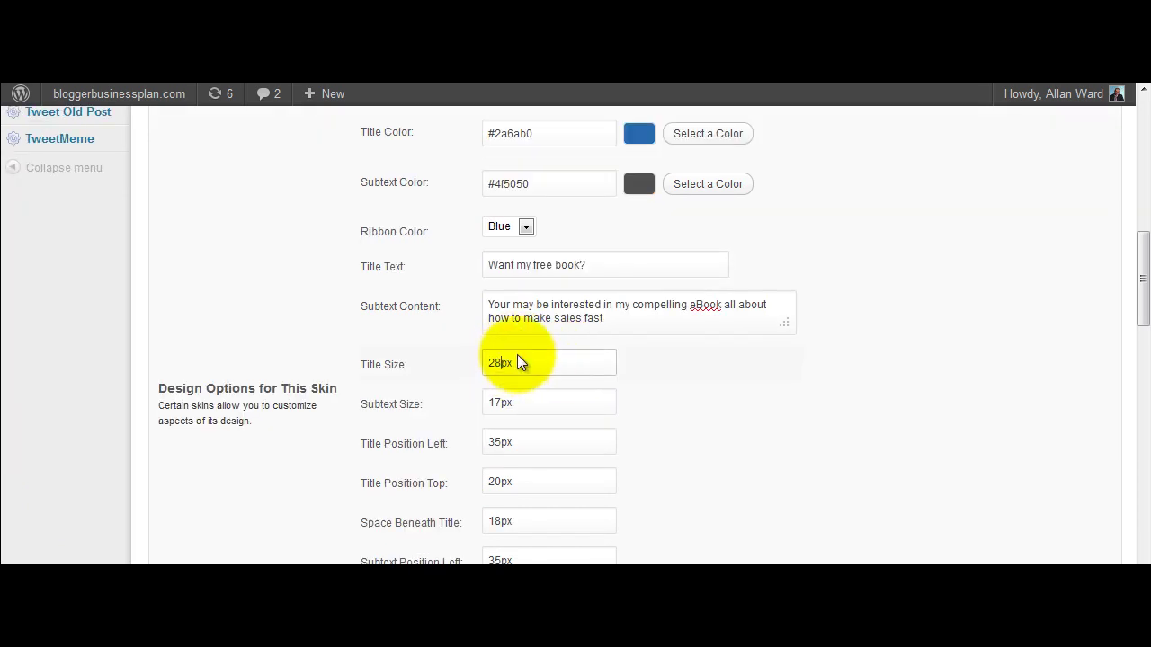
pyautogui.scroll(4, 742, 398)
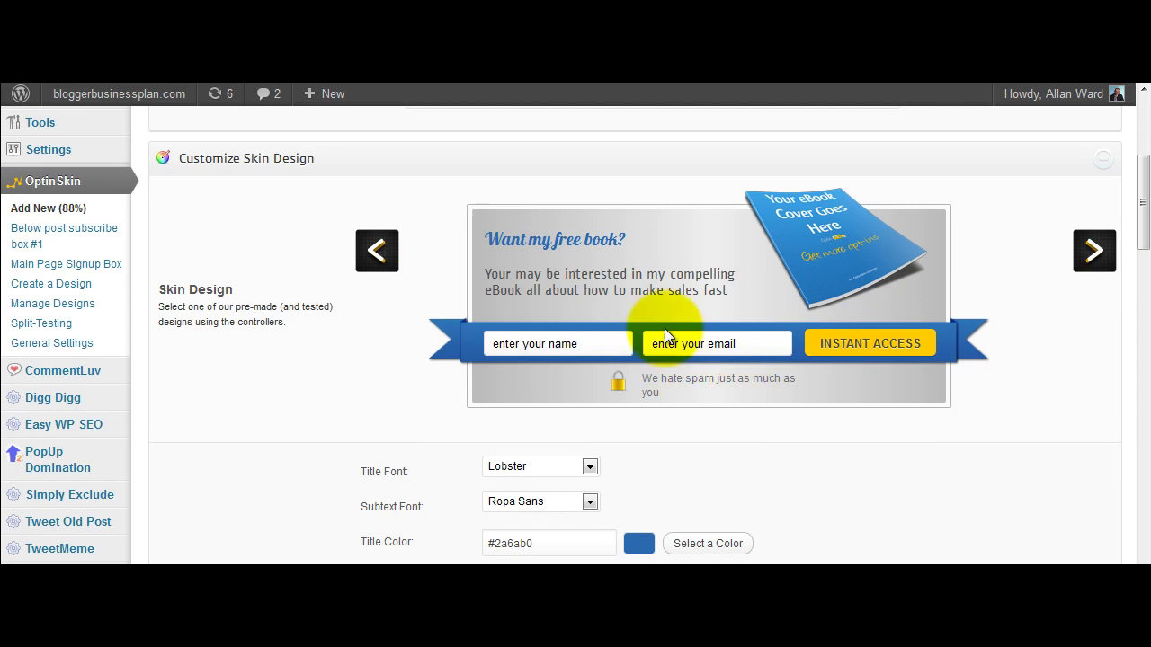
pyautogui.scroll(-2, 665, 345)
pyautogui.scroll(3, 620, 341)
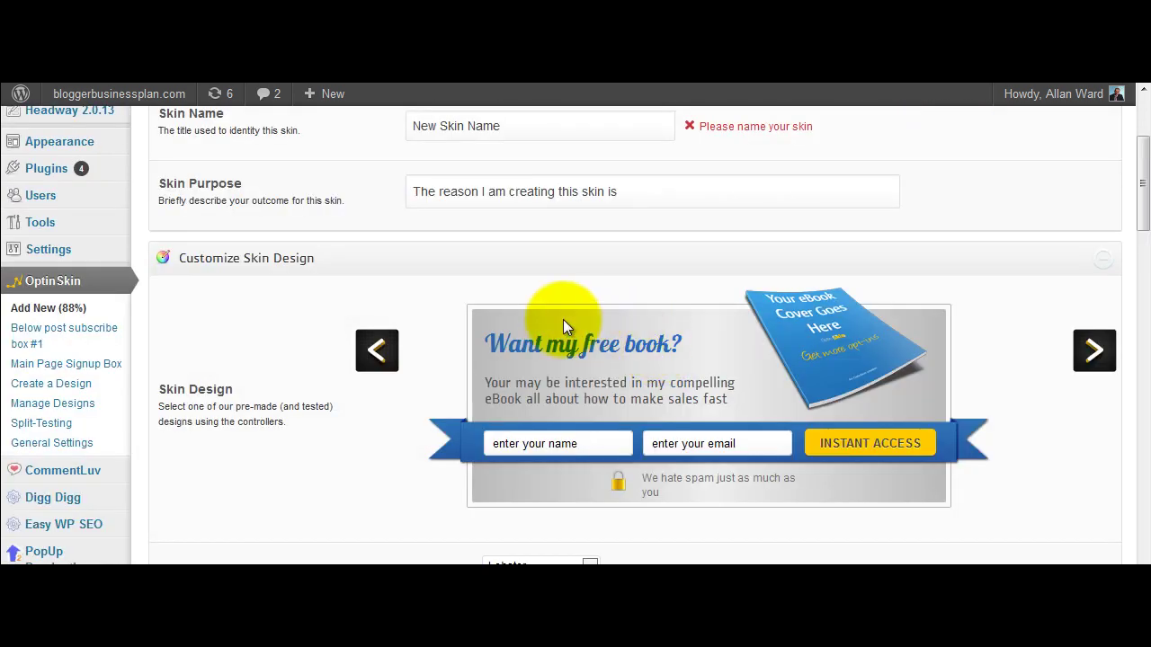
pyautogui.press('Tab')
pyautogui.scroll(-2, 605, 356)
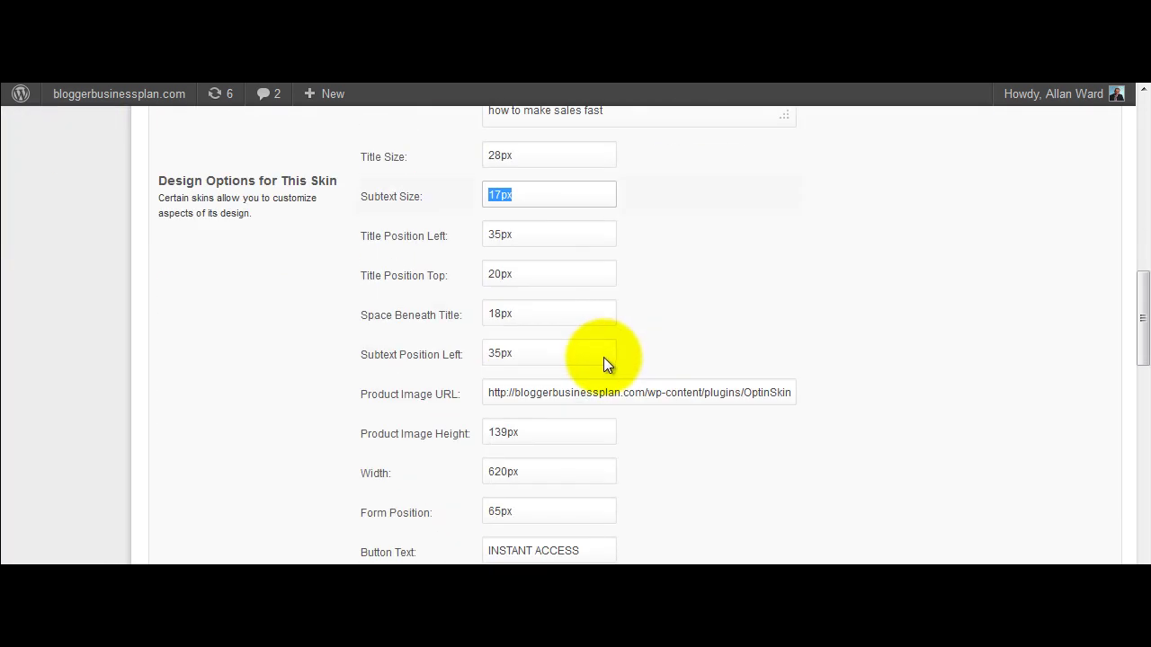
pyautogui.scroll(10, 696, 403)
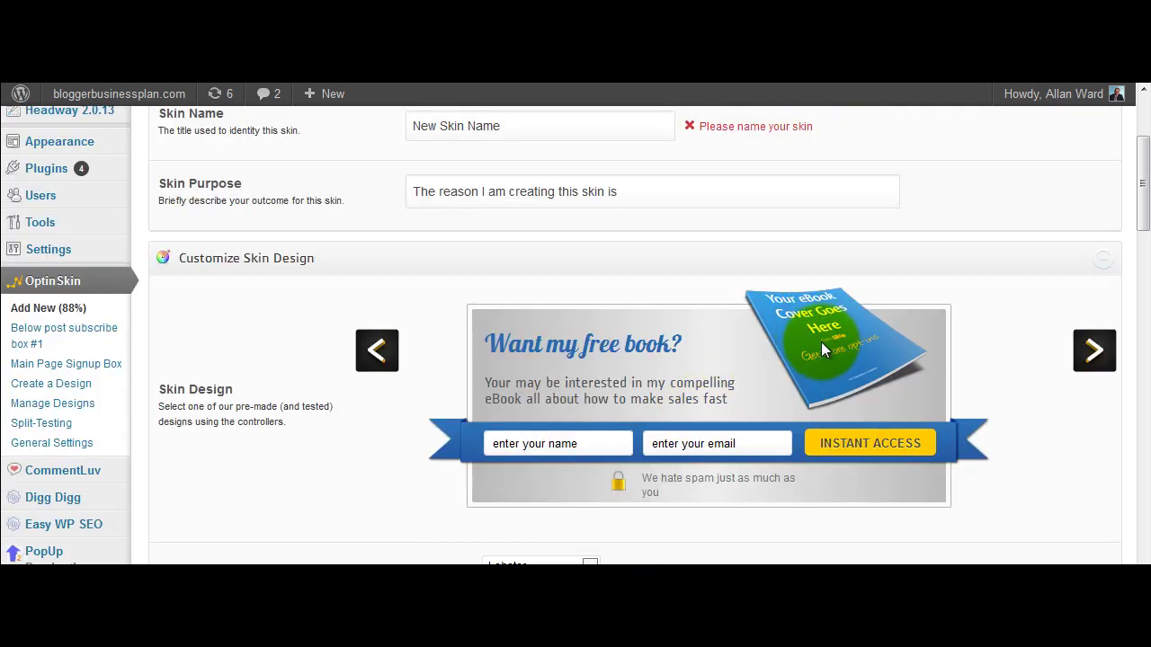
pyautogui.scroll(-10, 765, 382)
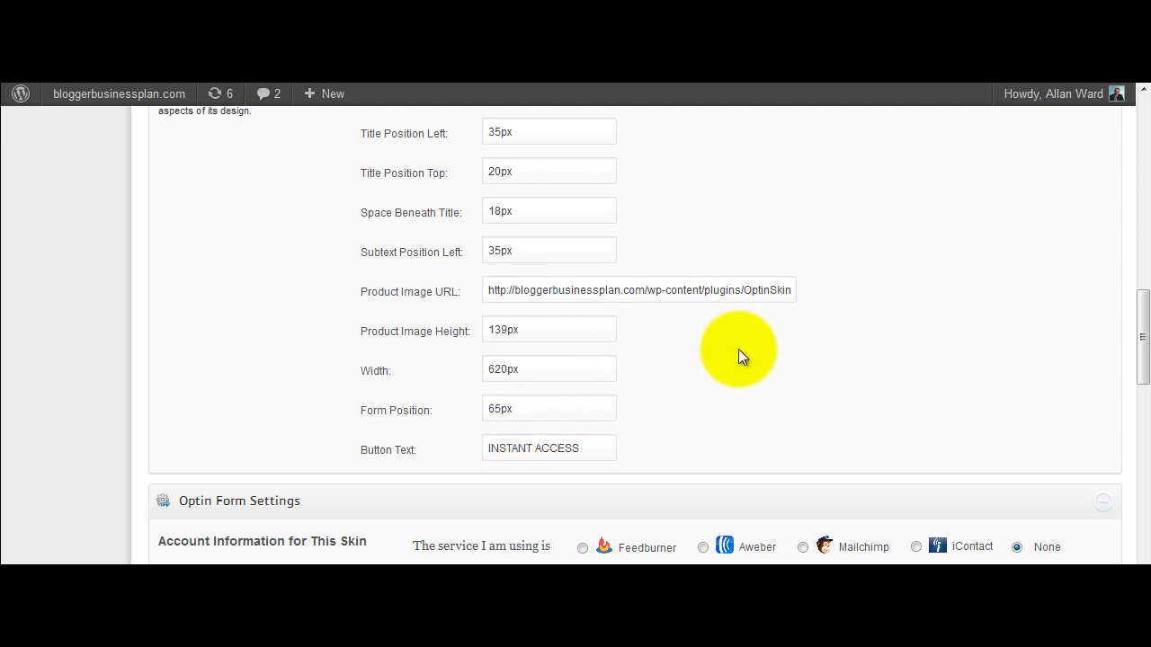
# - Choose Aweber as the mailing service, keeping the existing List ID
pyautogui.scroll(-1, 738, 349)
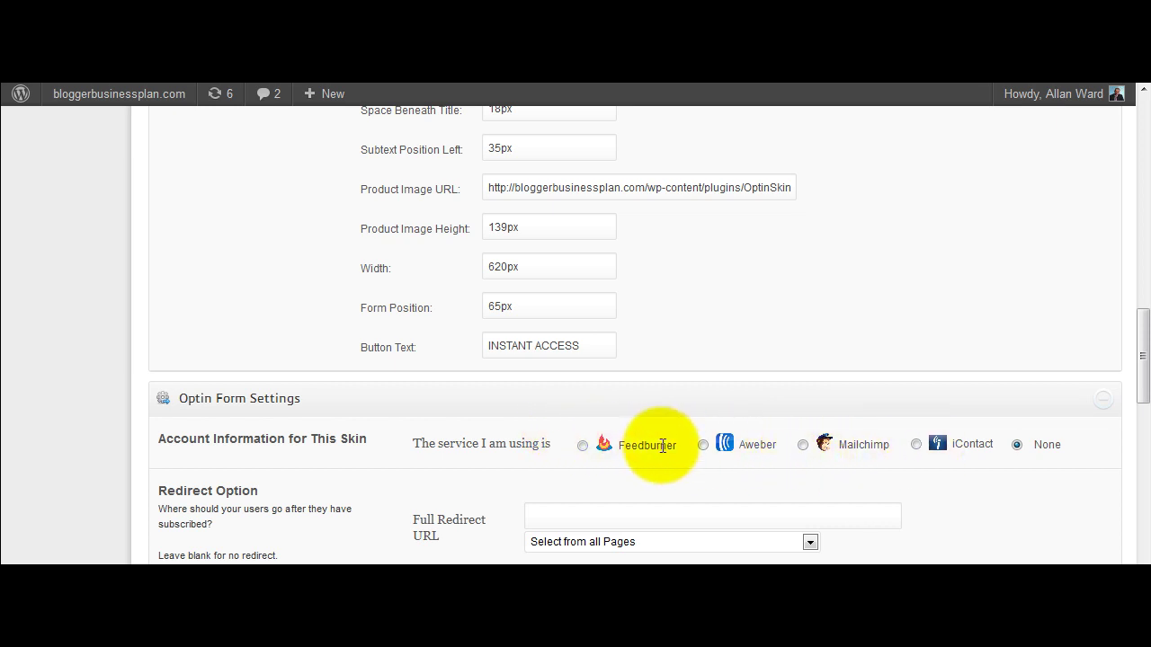
pyautogui.scroll(-1, 678, 432)
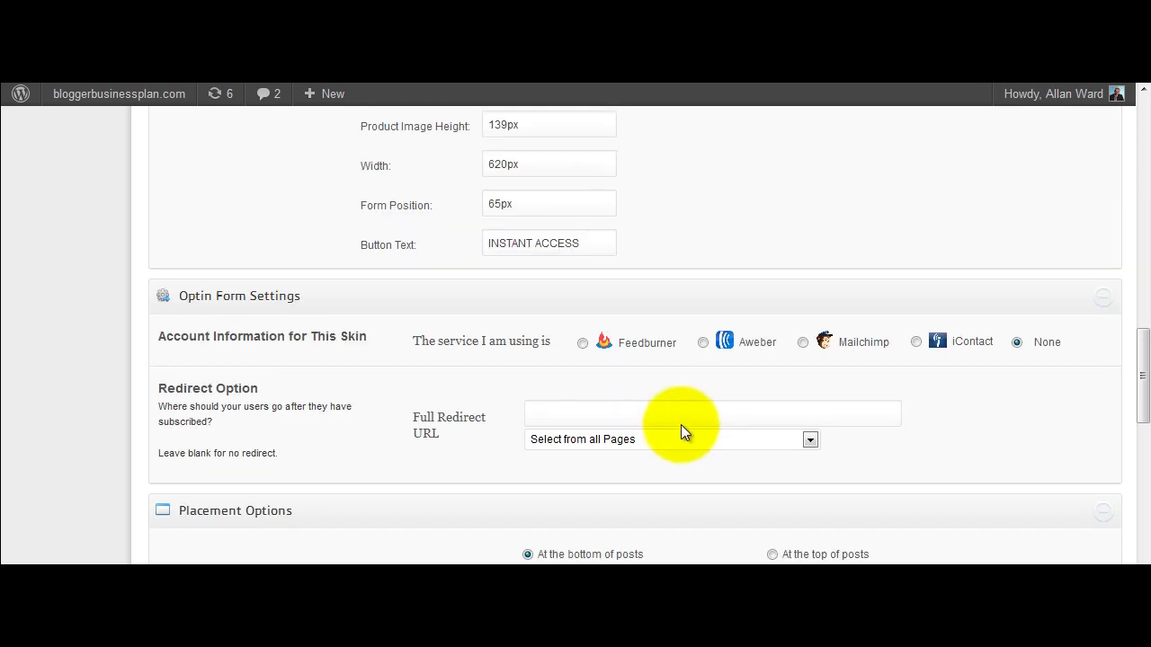
pyautogui.click(703, 343)
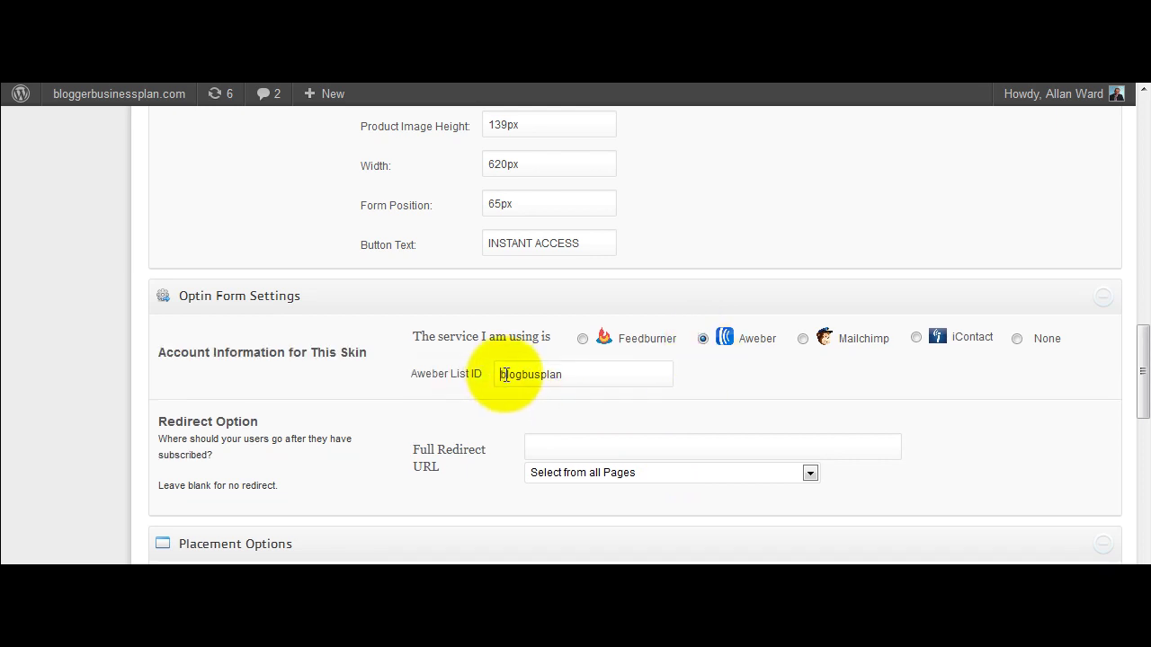
pyautogui.moveTo(500, 375); pyautogui.dragTo(591, 382)
pyautogui.click(590, 378)
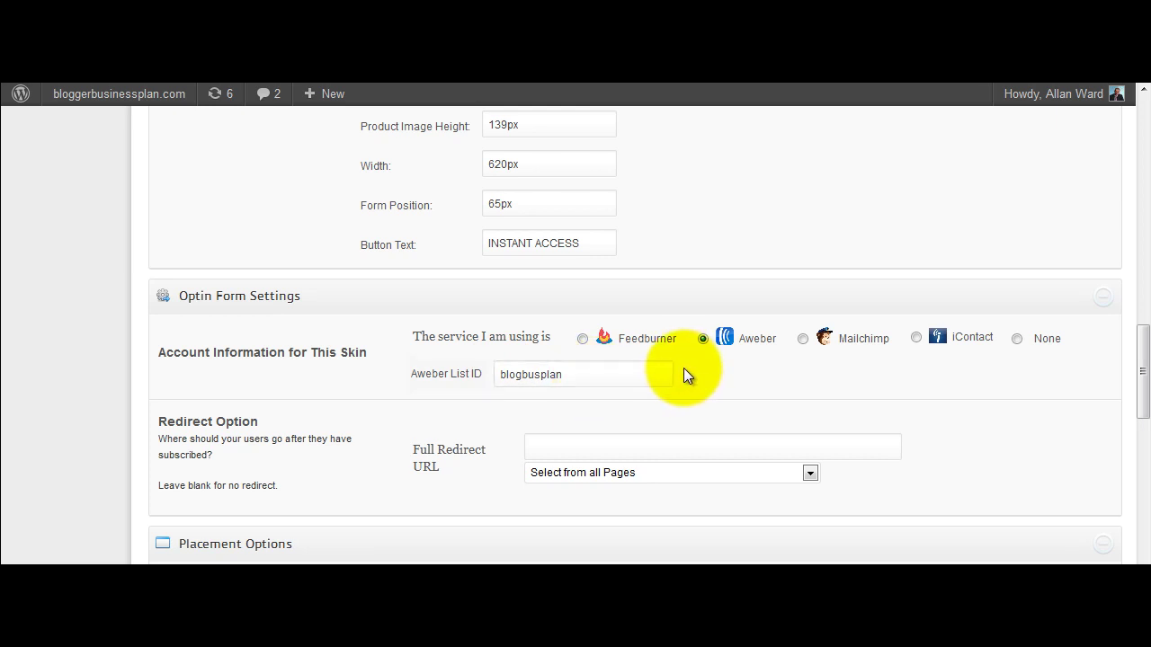
# - Redirect subscribers after signup to the 'Almost There...' page
pyautogui.click(538, 441)
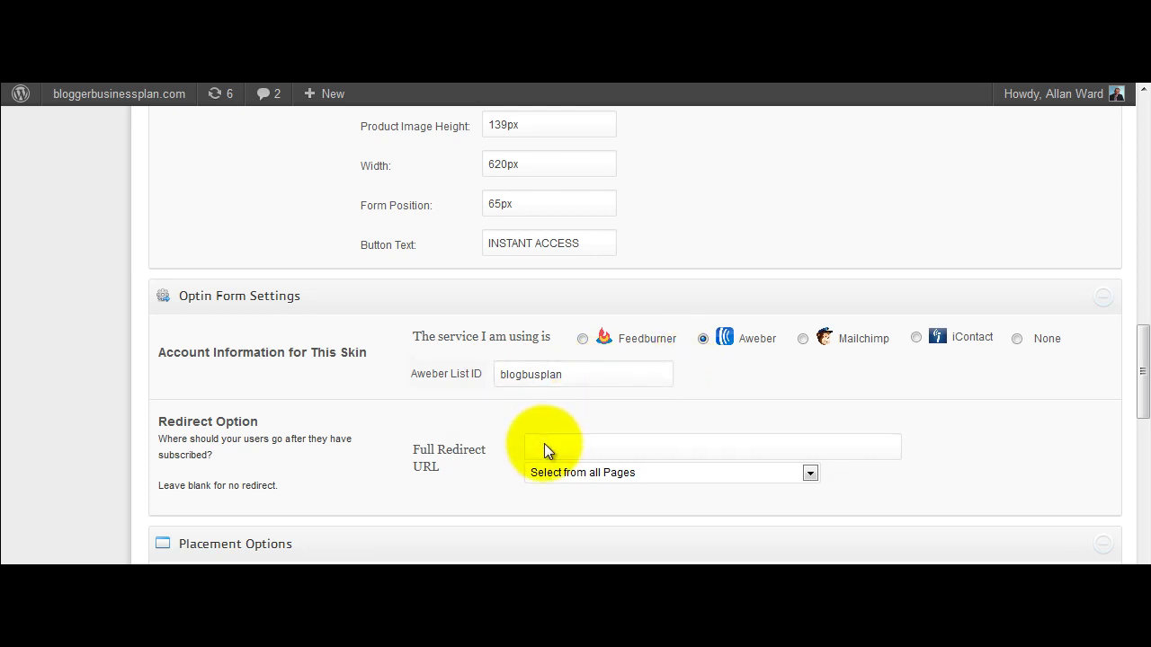
pyautogui.click(808, 472)
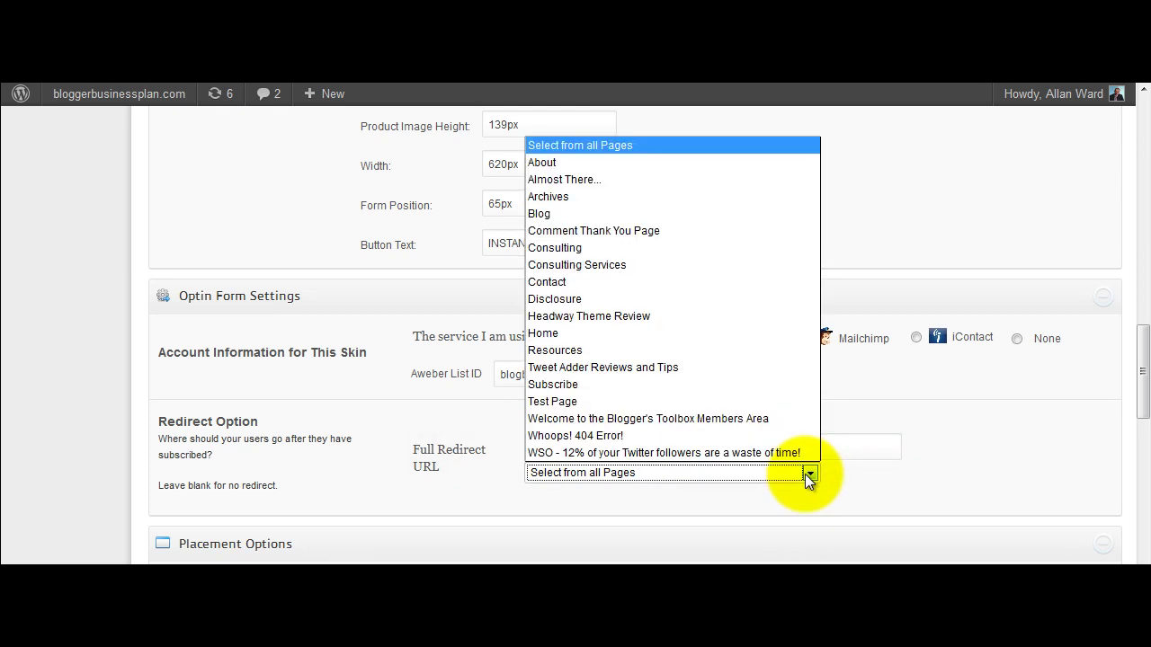
pyautogui.click(578, 182)
pyautogui.scroll(-1, 801, 441)
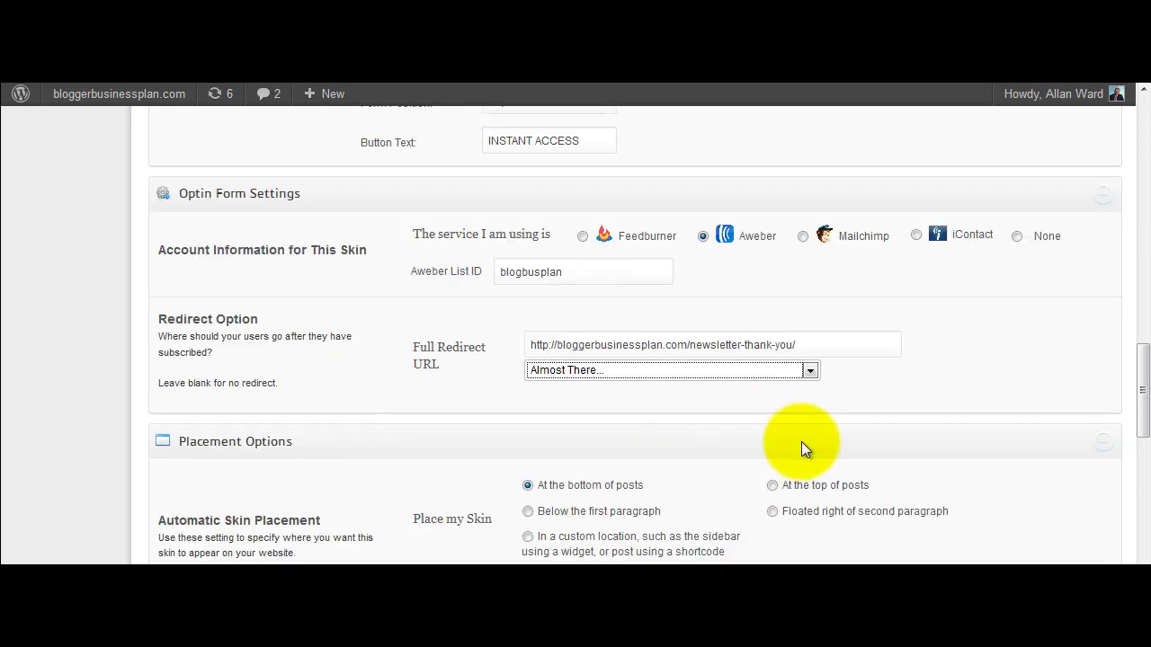
pyautogui.scroll(-1, 794, 440)
pyautogui.scroll(-1, 776, 438)
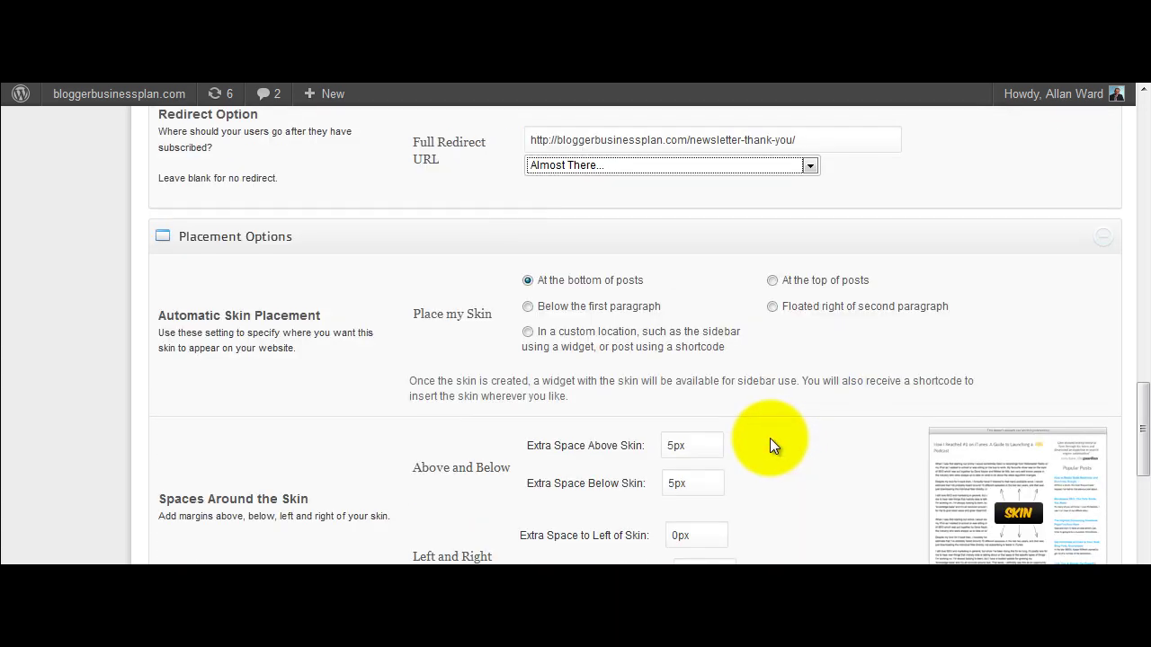
pyautogui.scroll(-1, 668, 397)
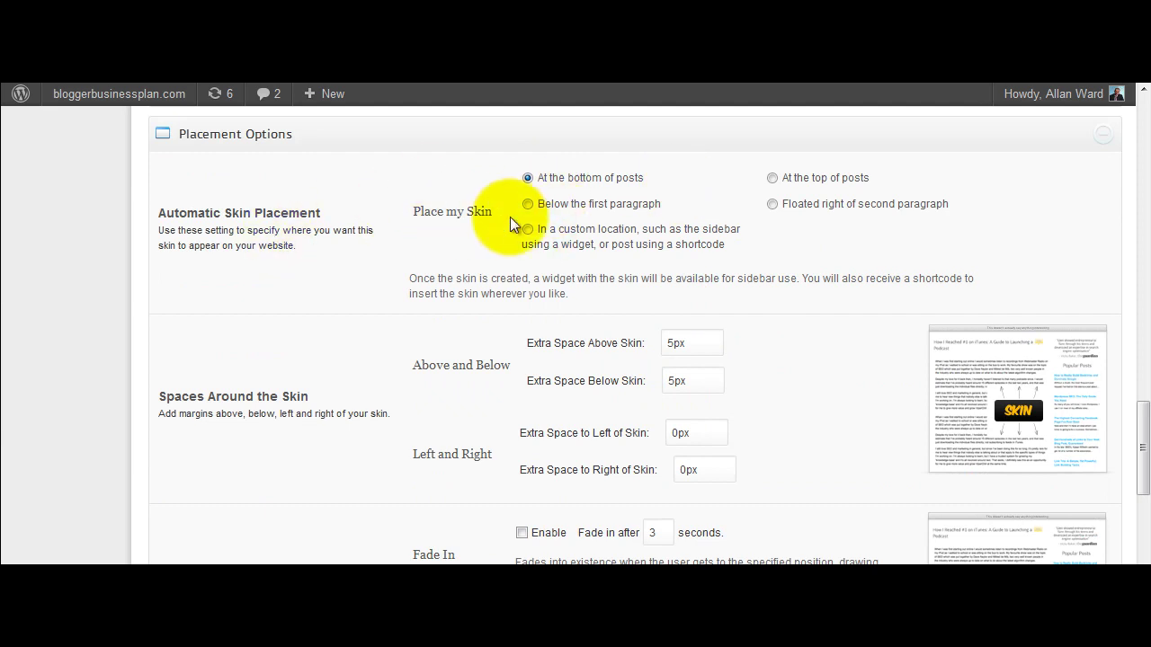
pyautogui.scroll(-1, 613, 287)
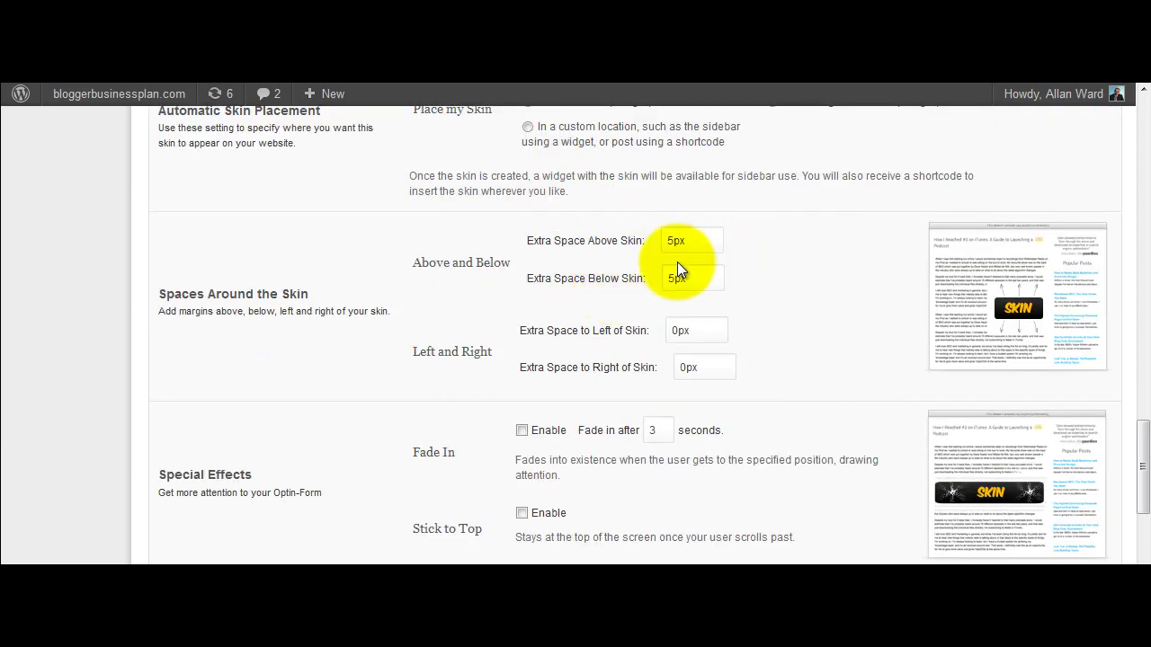
pyautogui.scroll(-1, 653, 354)
pyautogui.scroll(-1, 643, 351)
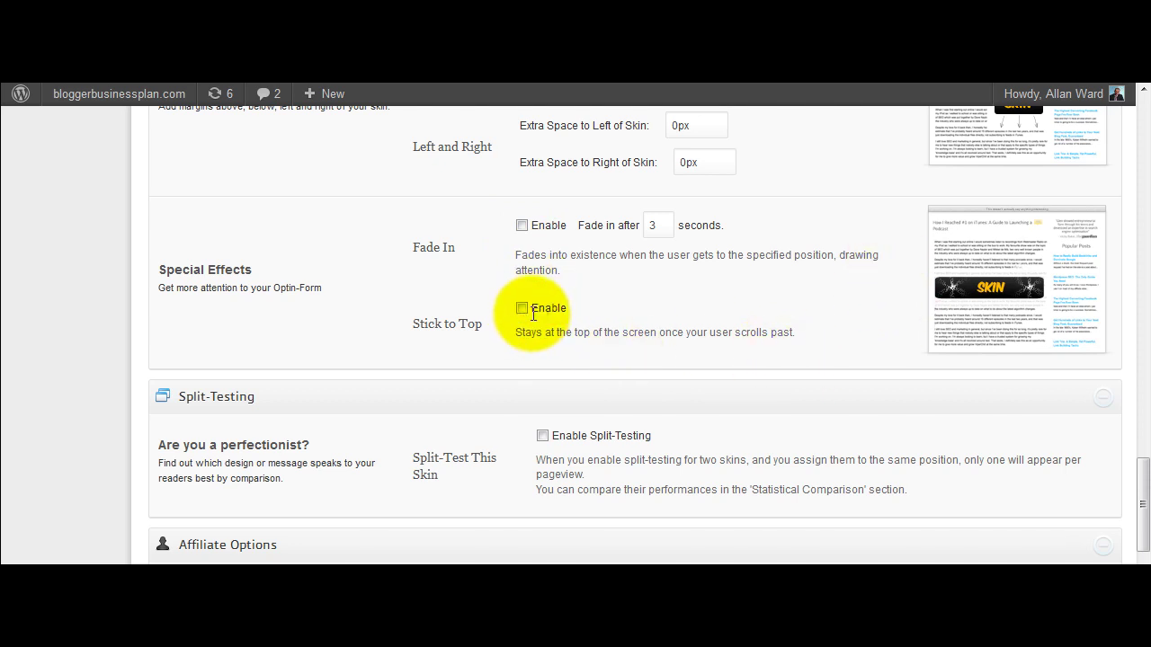
pyautogui.scroll(-3, 521, 317)
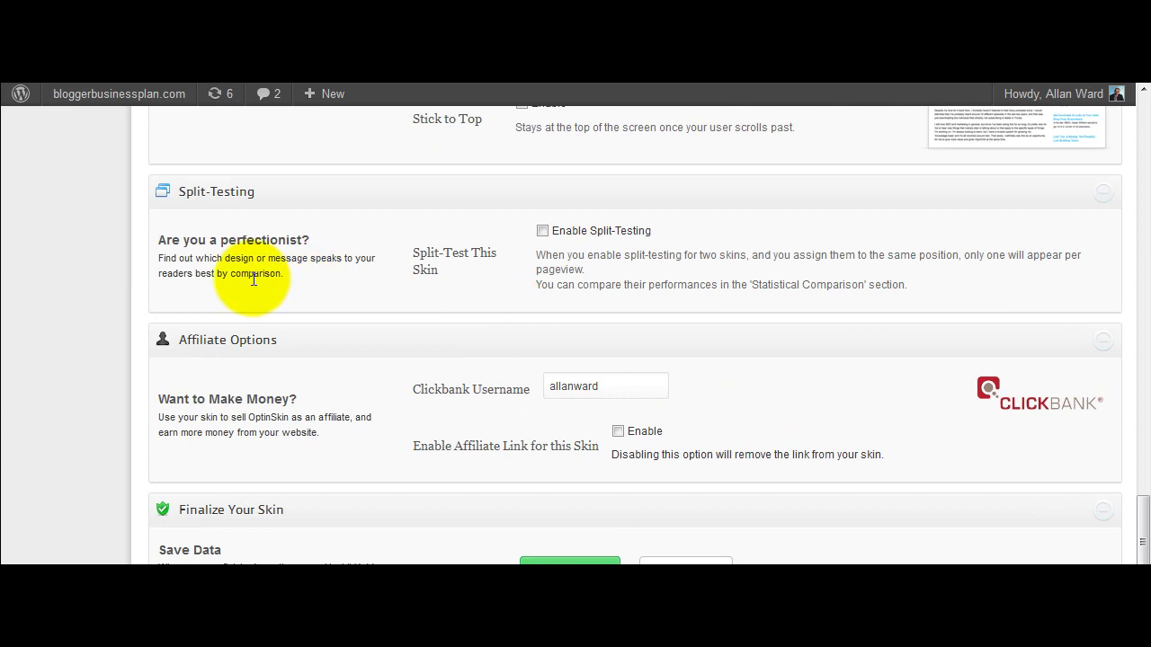
pyautogui.scroll(-1, 540, 241)
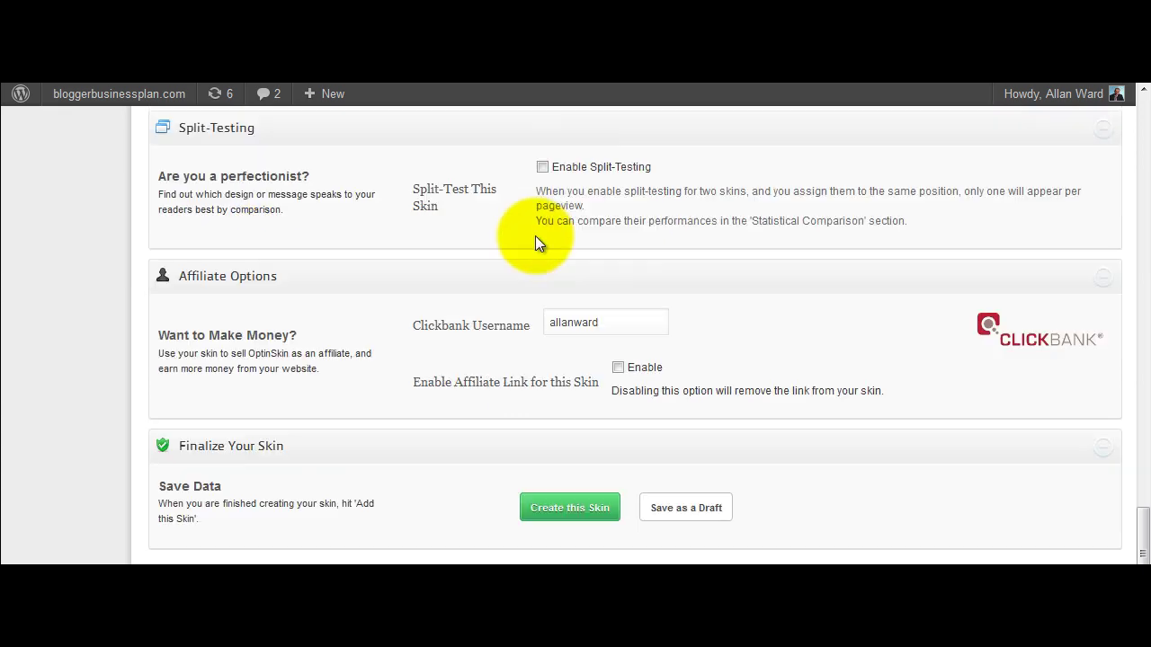
# - Create the skin, select its [ois skin="Untitled Skin"] shortcode, and review the signup statistics
pyautogui.click(575, 511)
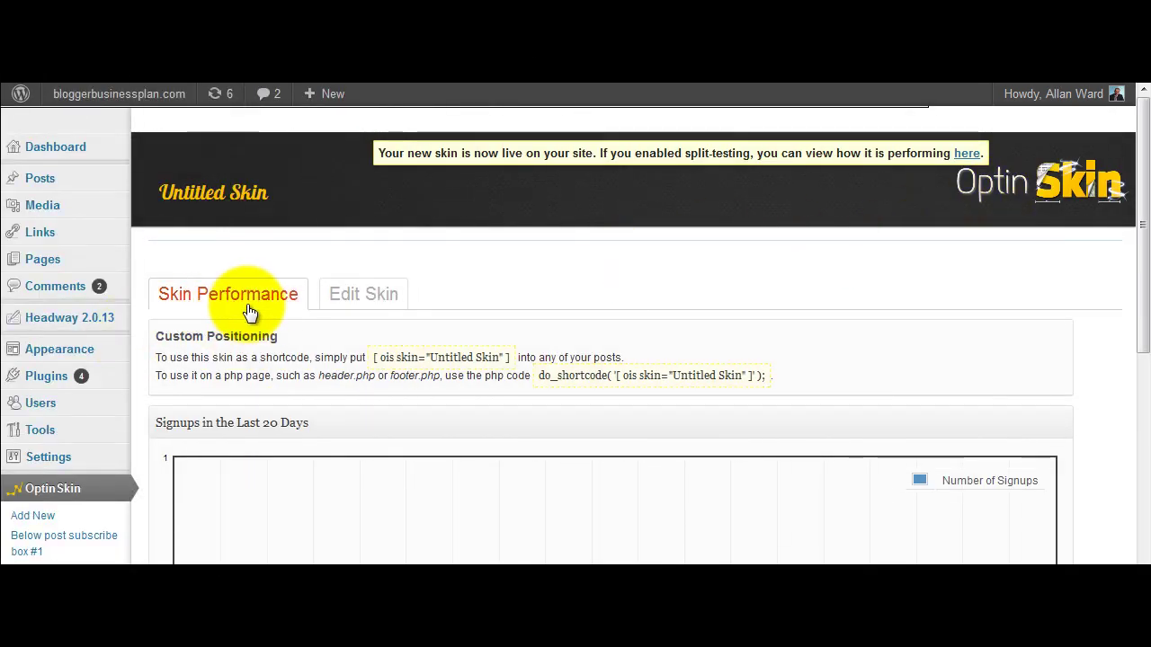
pyautogui.click(383, 360)
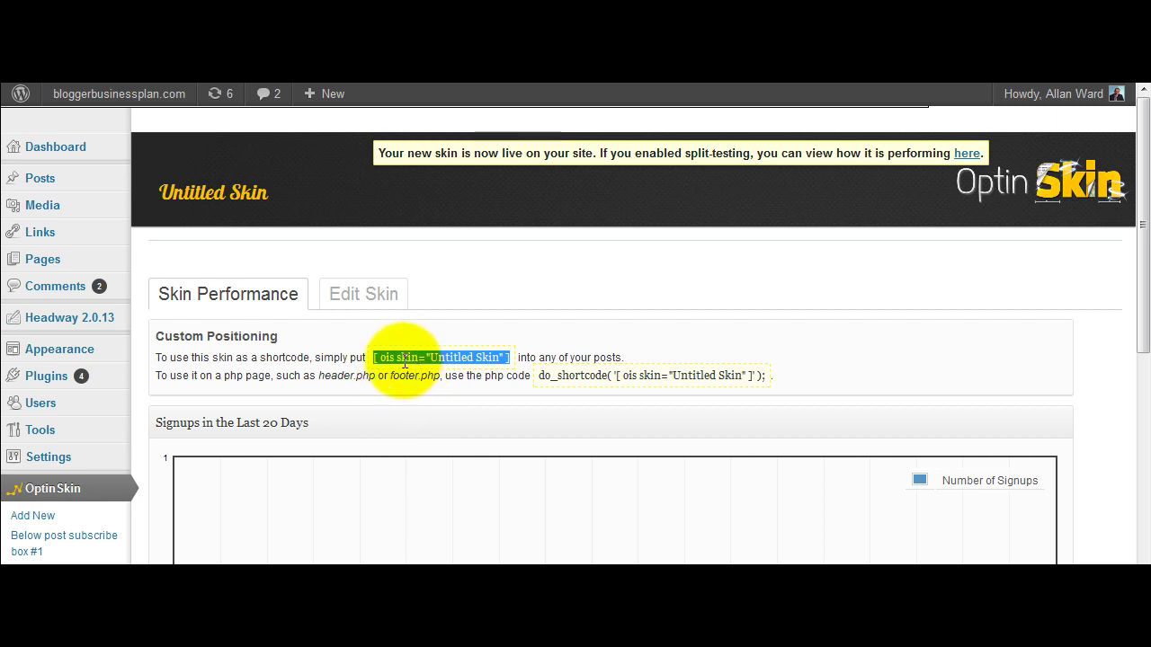
pyautogui.scroll(-2, 402, 362)
pyautogui.scroll(-2, 401, 362)
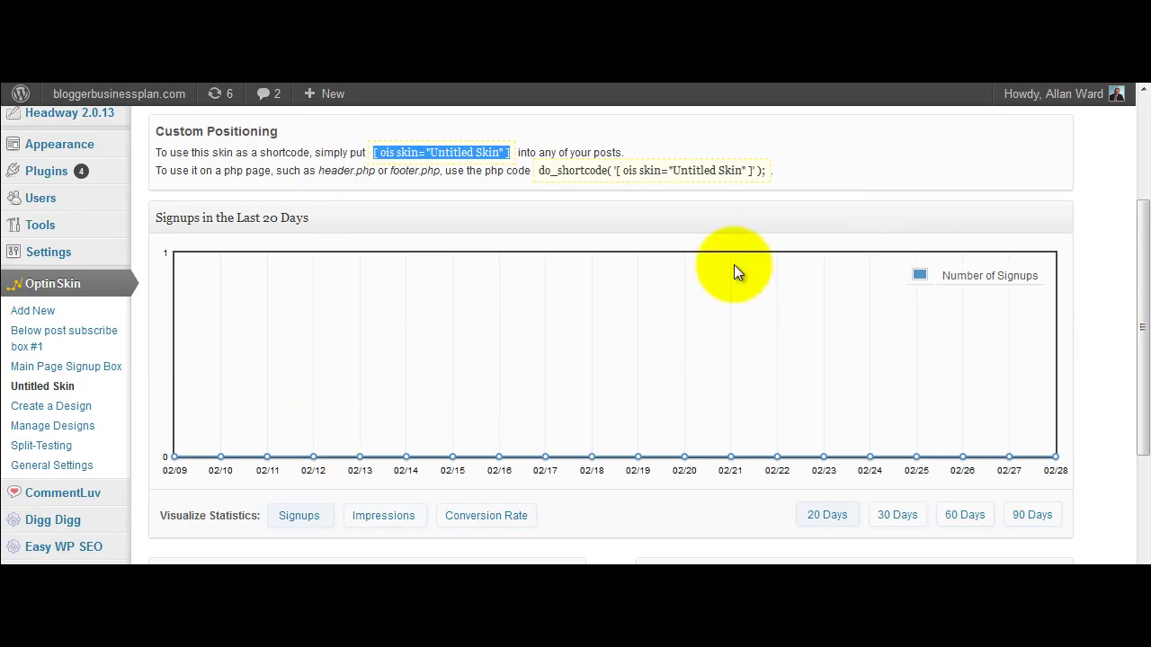
pyautogui.scroll(-2, 605, 341)
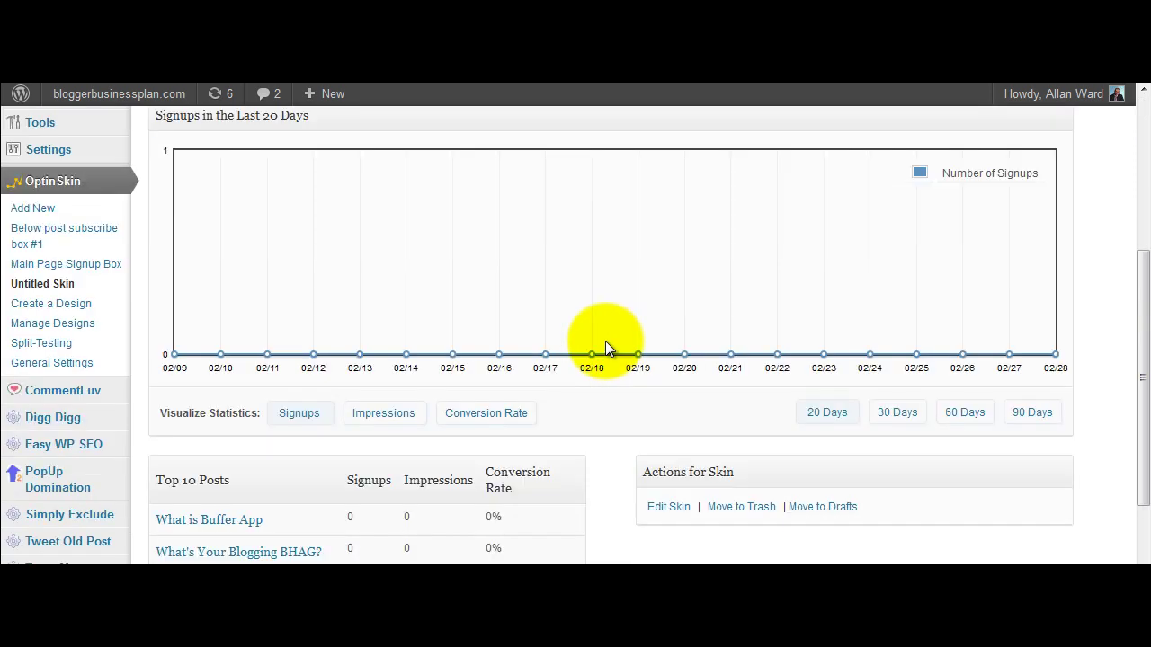
pyautogui.scroll(-2, 391, 392)
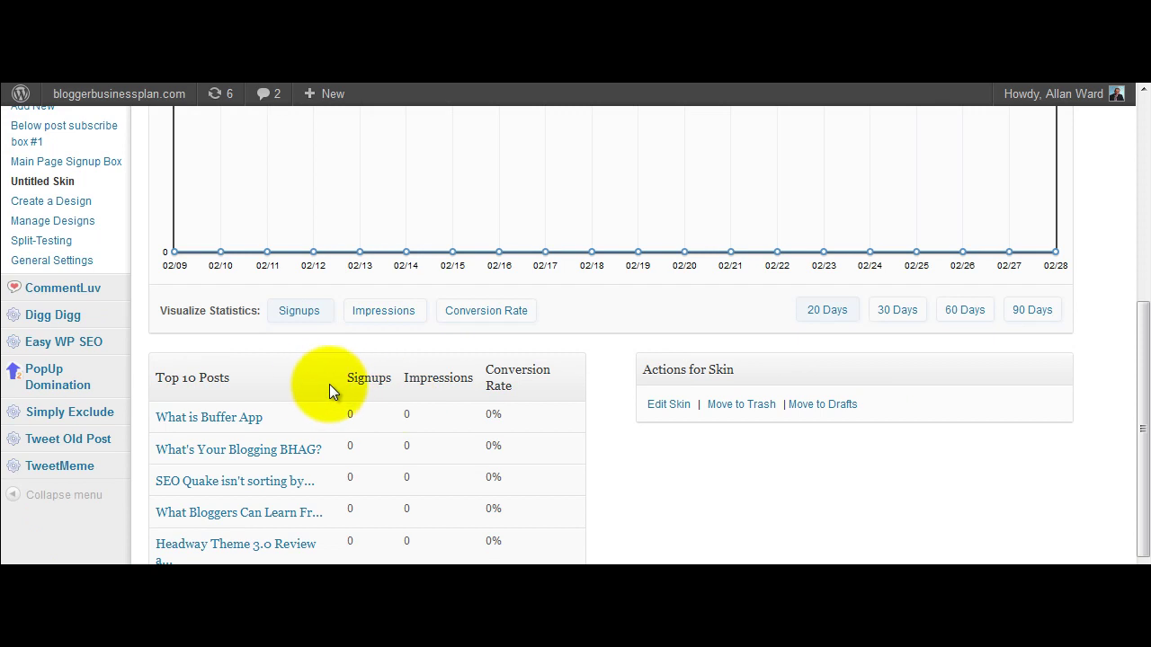
pyautogui.scroll(2, 404, 347)
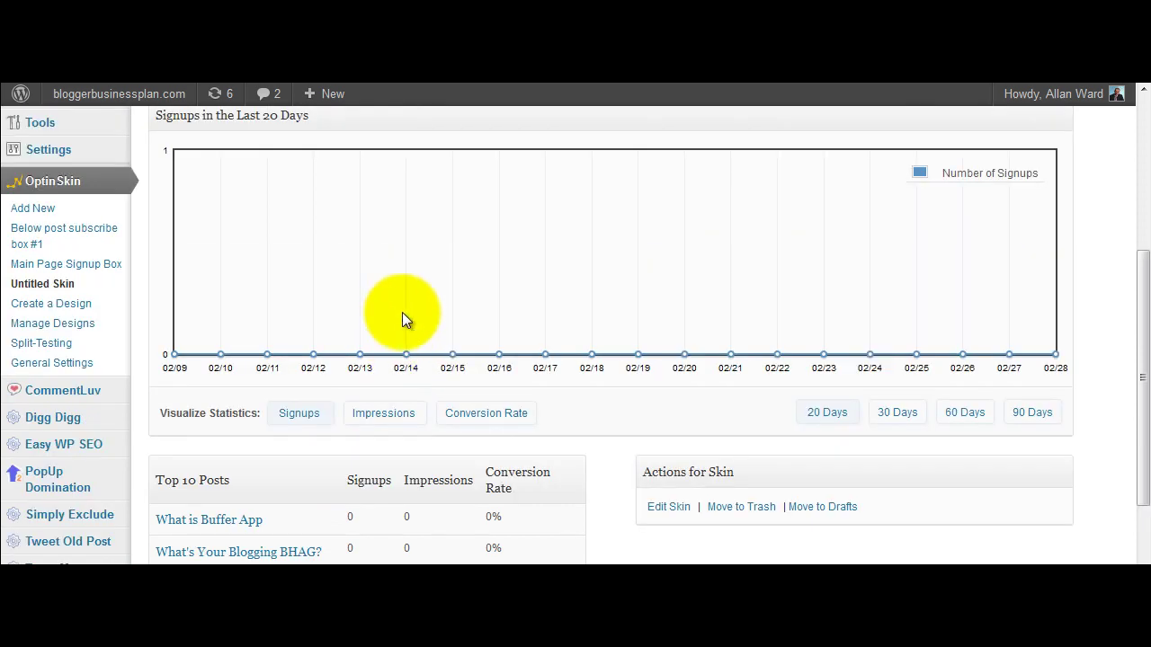